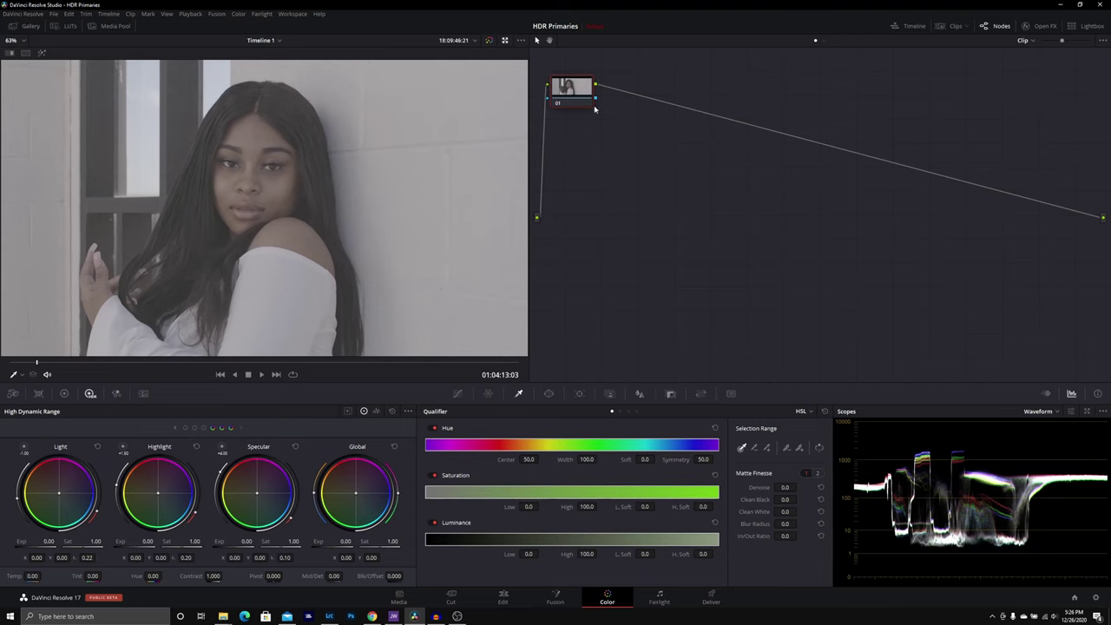
- In Project Settings, set Color science to DaVinci YRGB Color Managed with the DaVinci Wide Gamut preset
drag(584, 104, 589, 224)
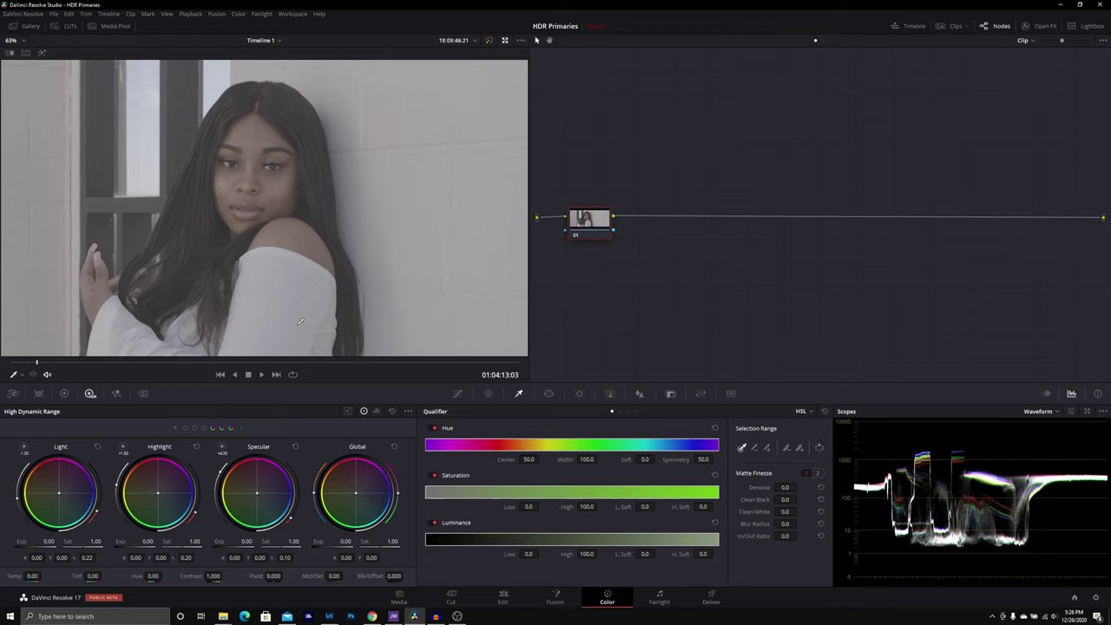
click(53, 14)
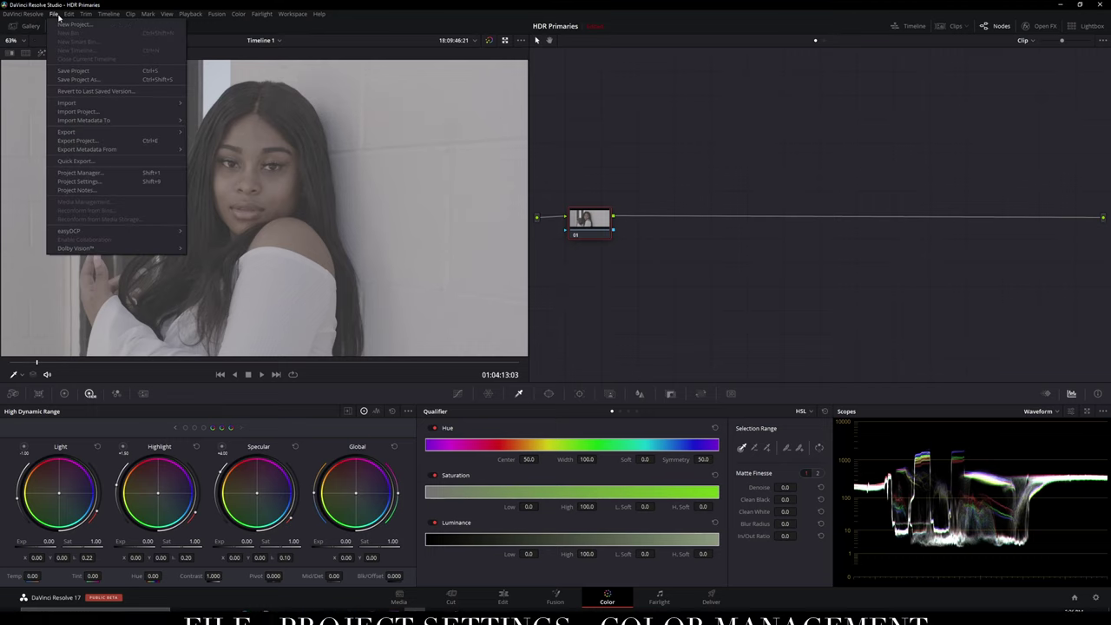
click(79, 182)
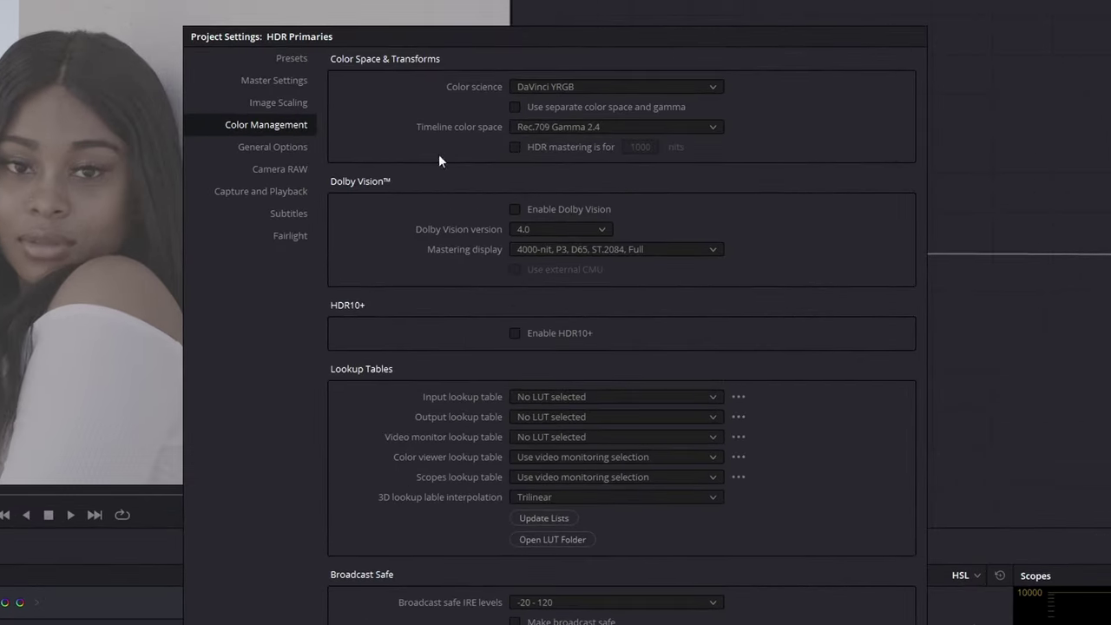
click(569, 86)
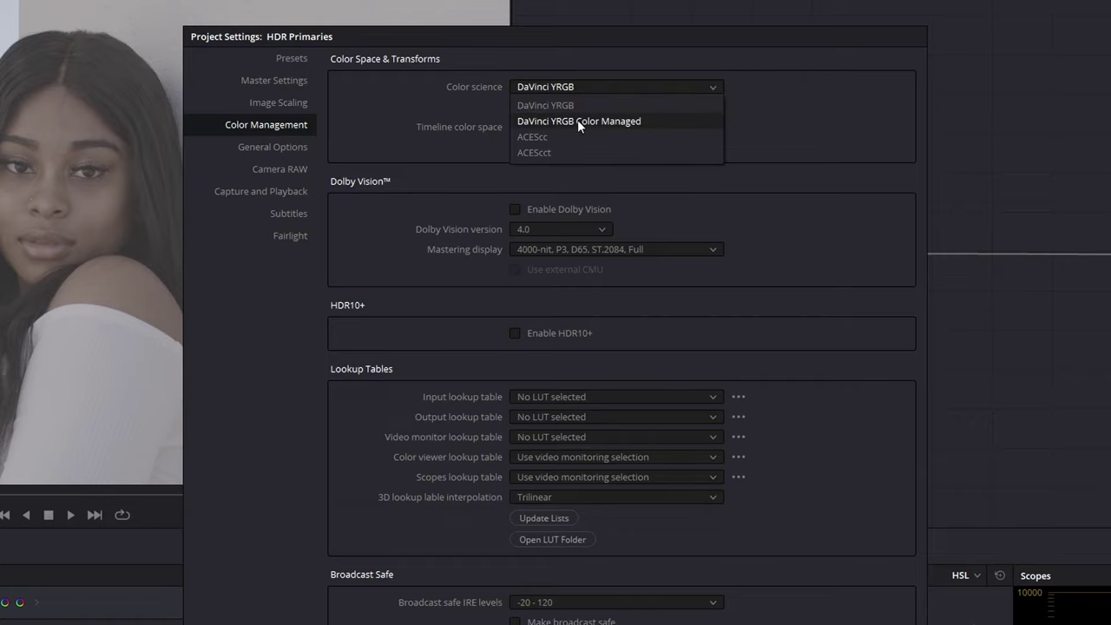
click(577, 121)
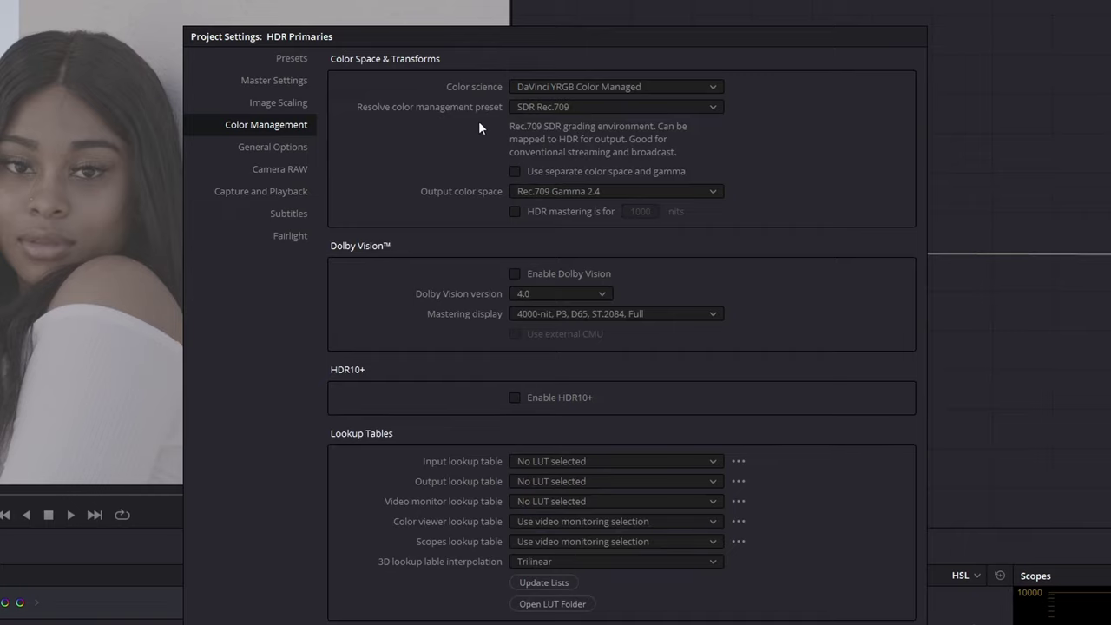
click(612, 109)
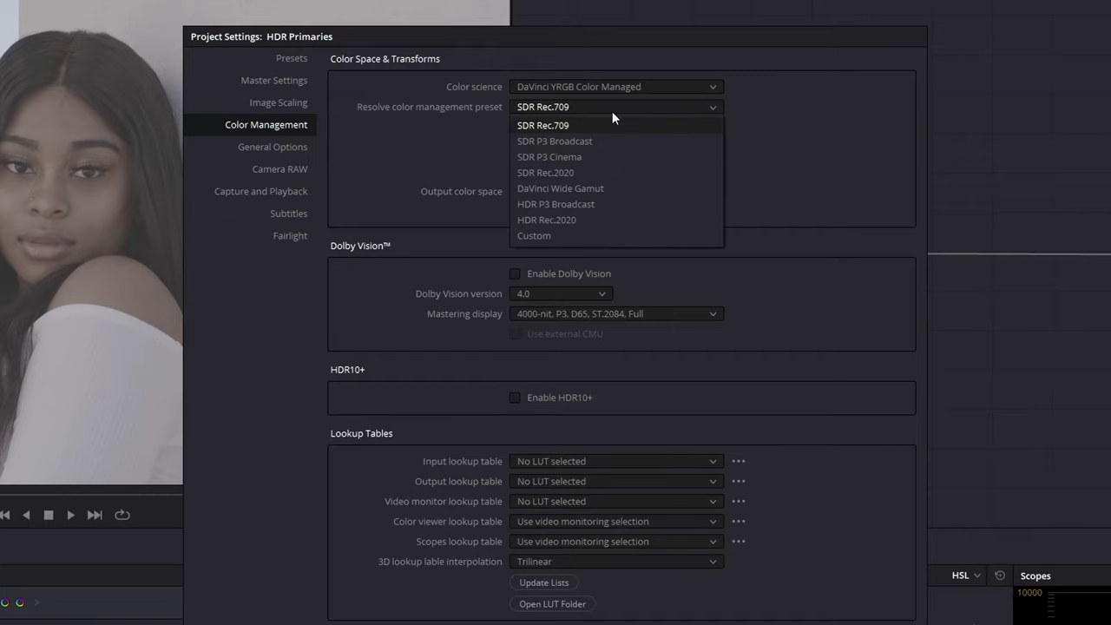
click(603, 192)
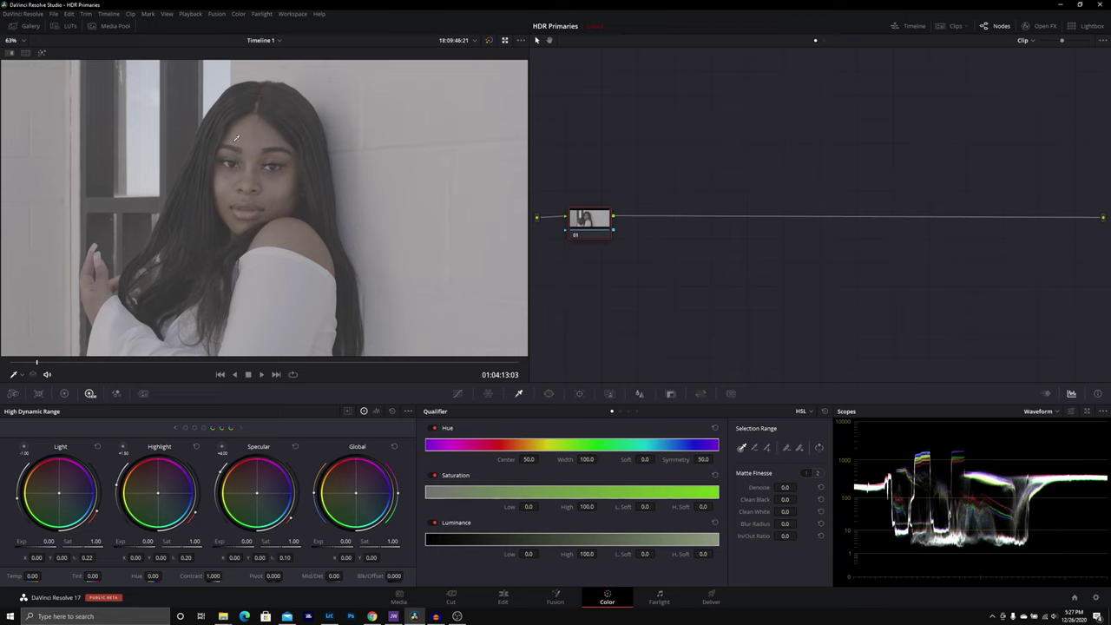
- Apply the zlog2_Rec709_64_normal LUT to portrait clip 04 from the Clips strip
click(946, 26)
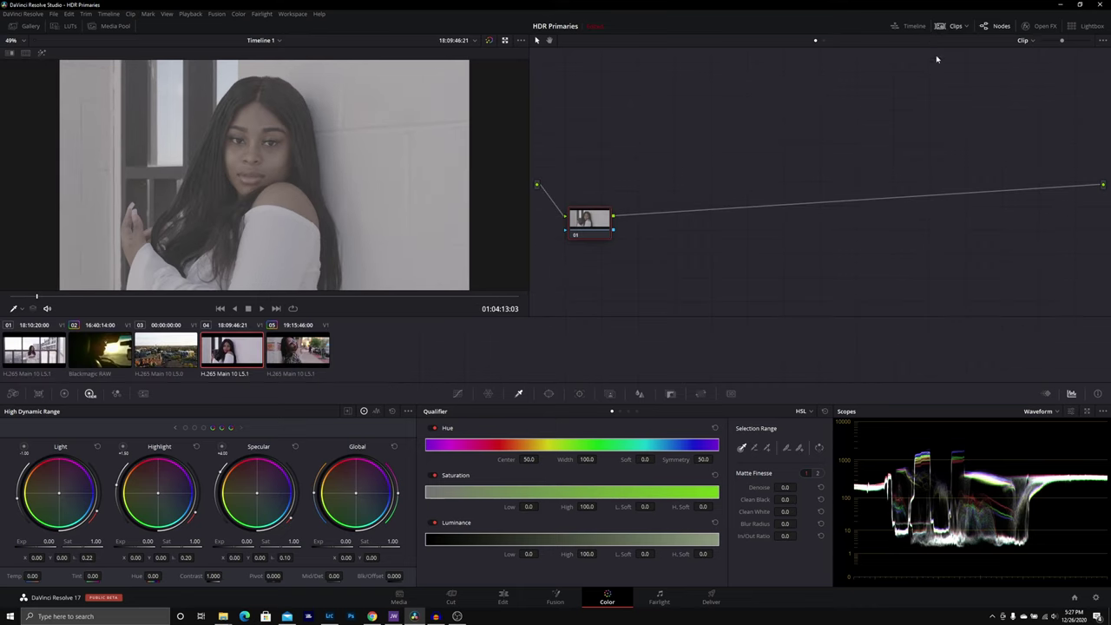
right_click(247, 350)
mouse_move(282, 247)
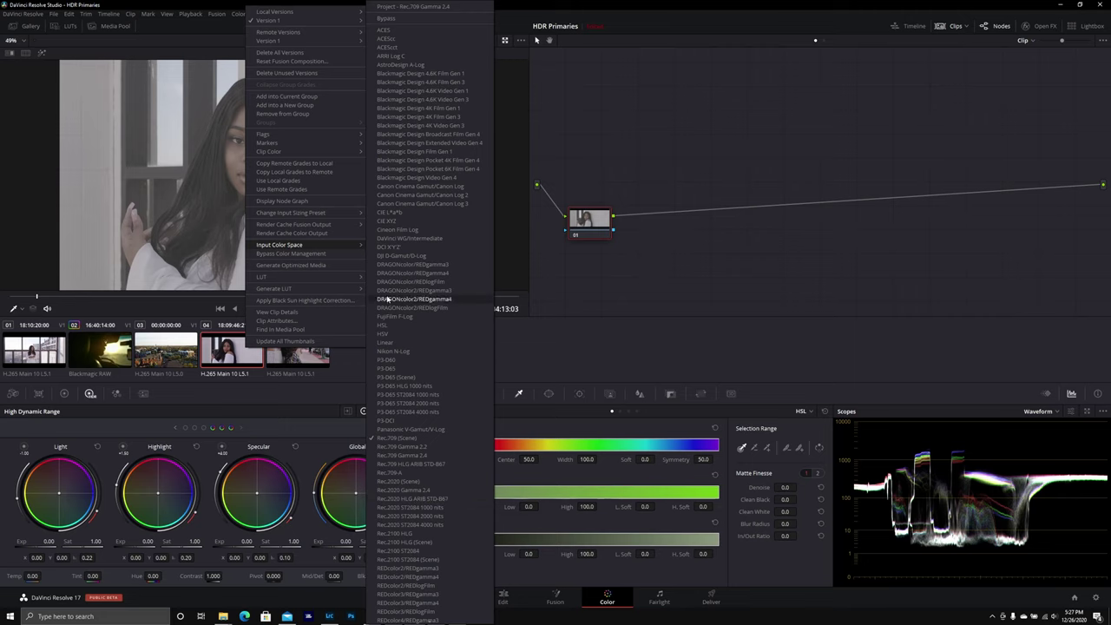
mouse_move(339, 277)
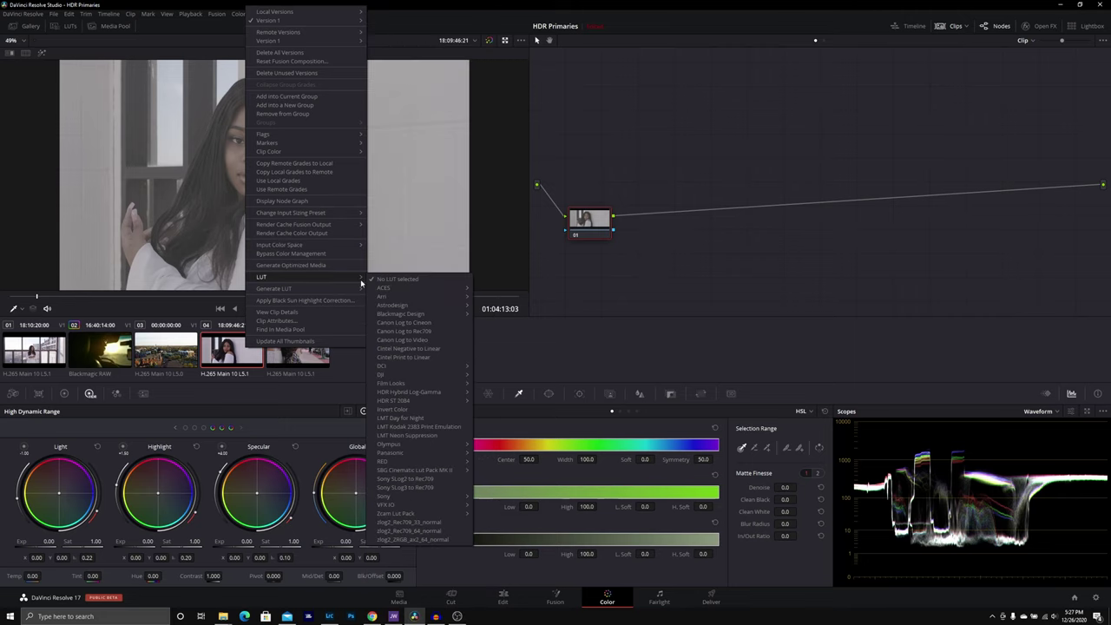
click(411, 530)
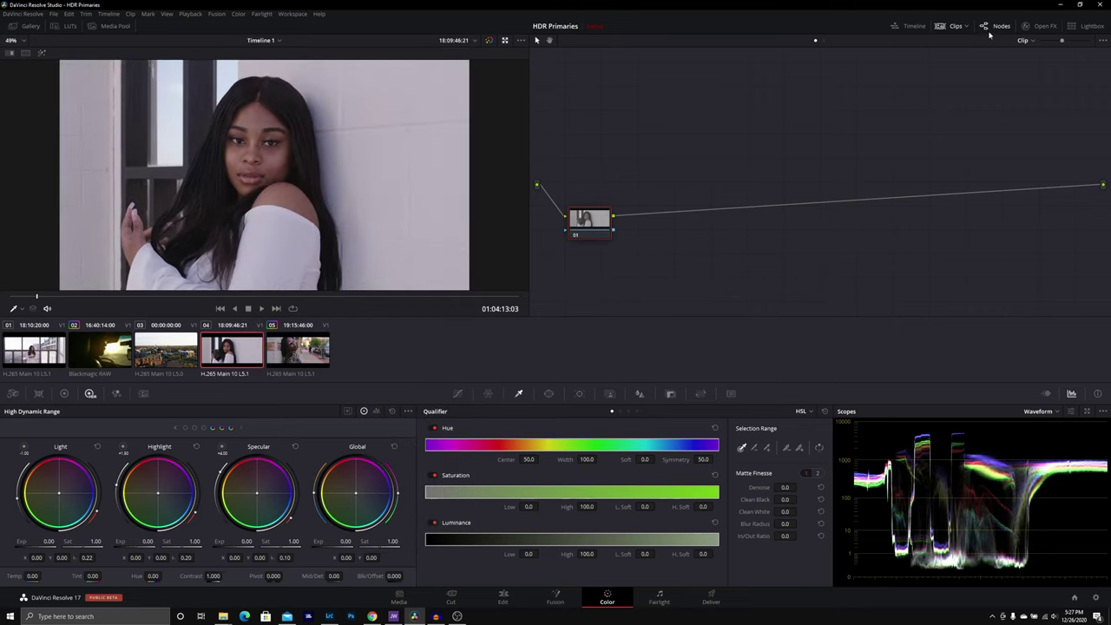
click(956, 26)
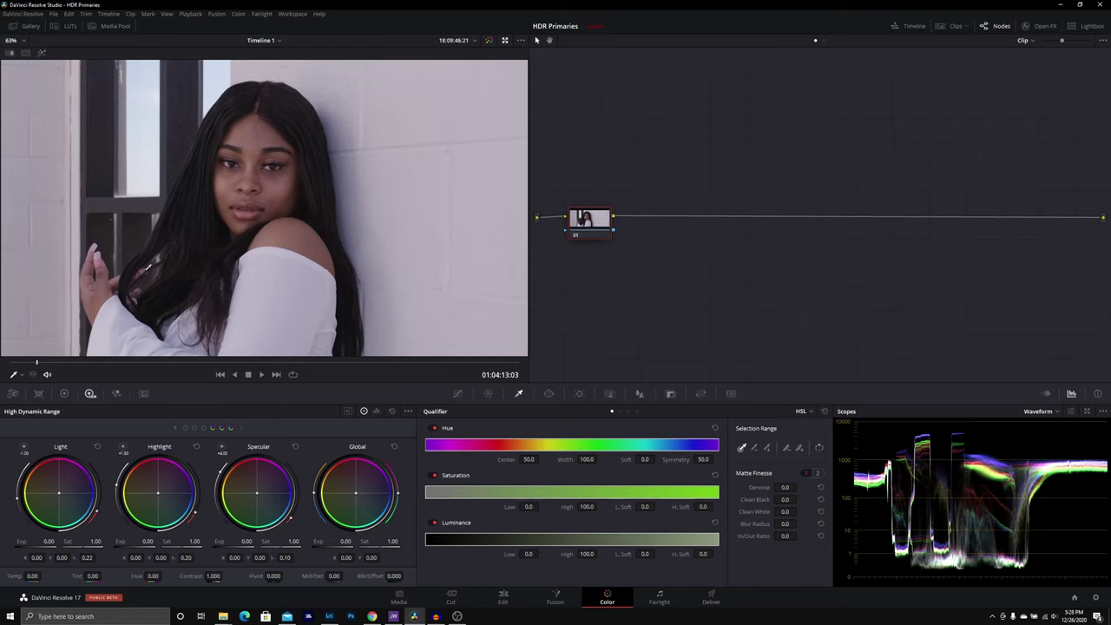
- Preview the Light, Highlight and Specular zones, raise Light exposure to 0.72, and compare with bypass
click(24, 449)
click(122, 448)
click(223, 448)
click(64, 394)
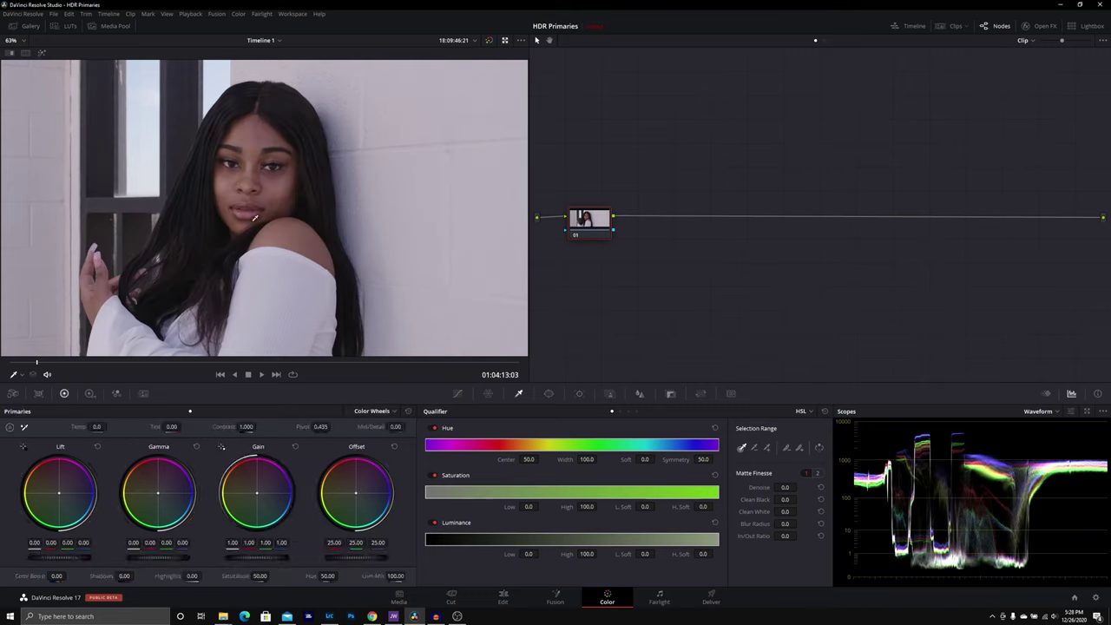
click(89, 393)
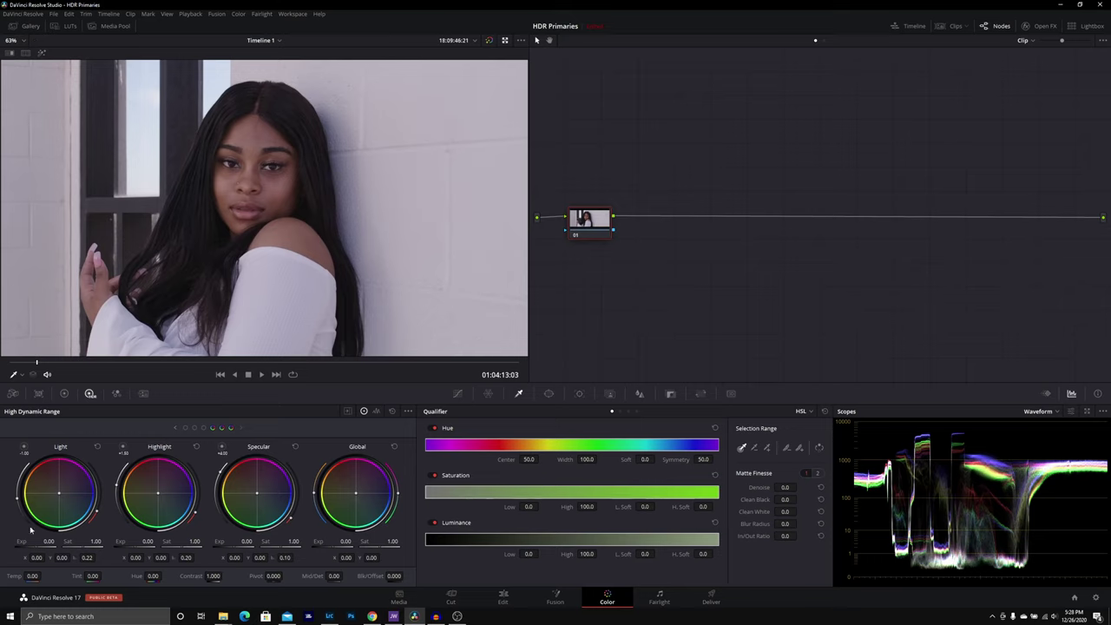
drag(38, 546, 151, 545)
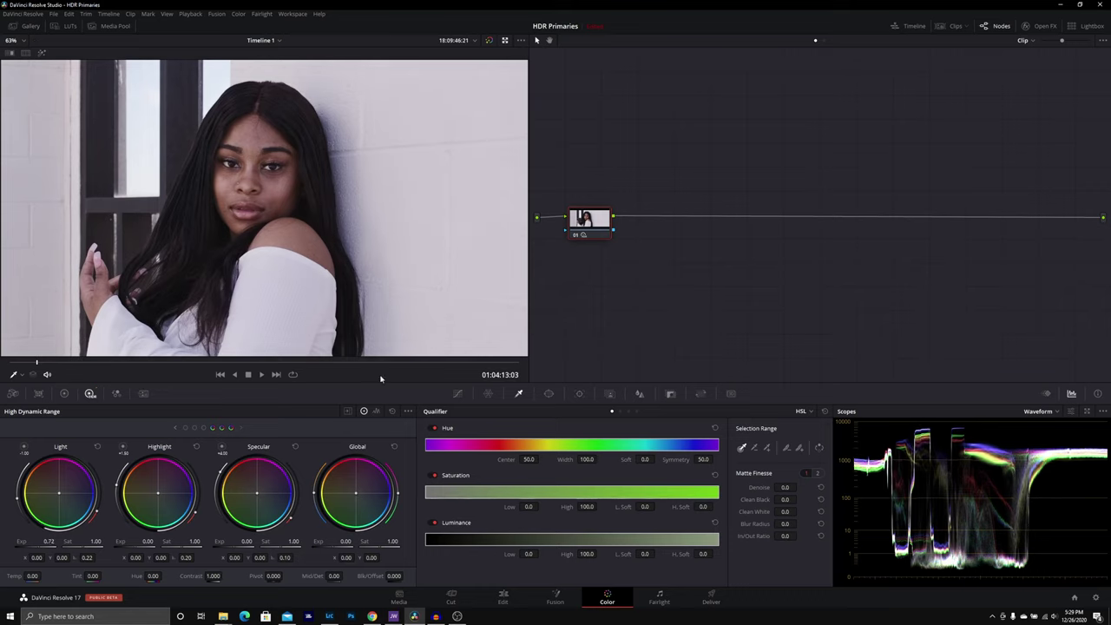
click(577, 237)
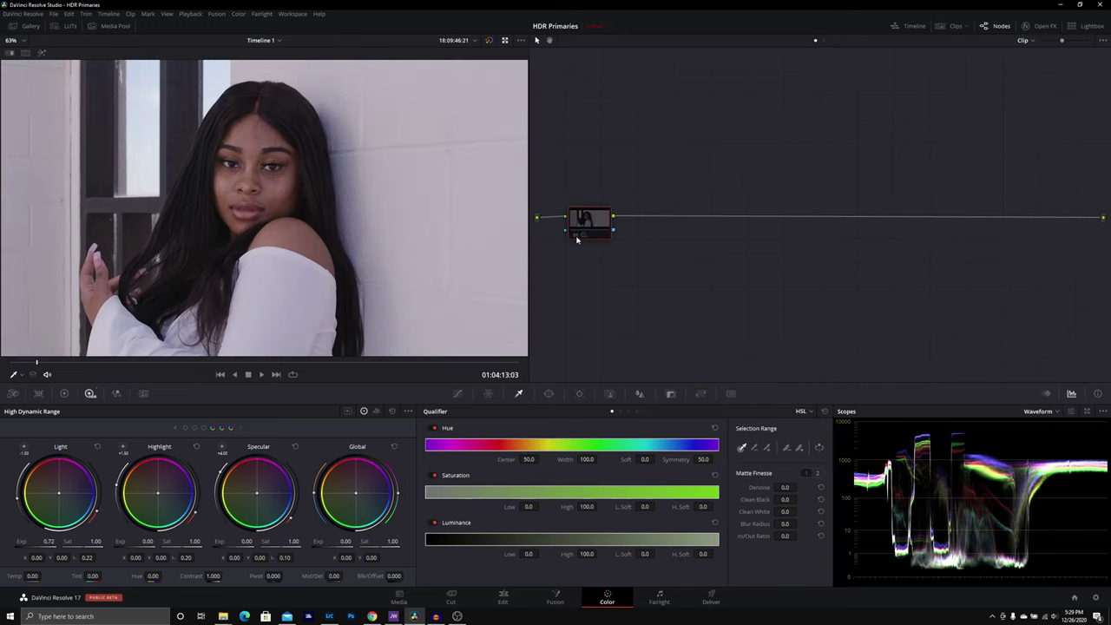
click(577, 237)
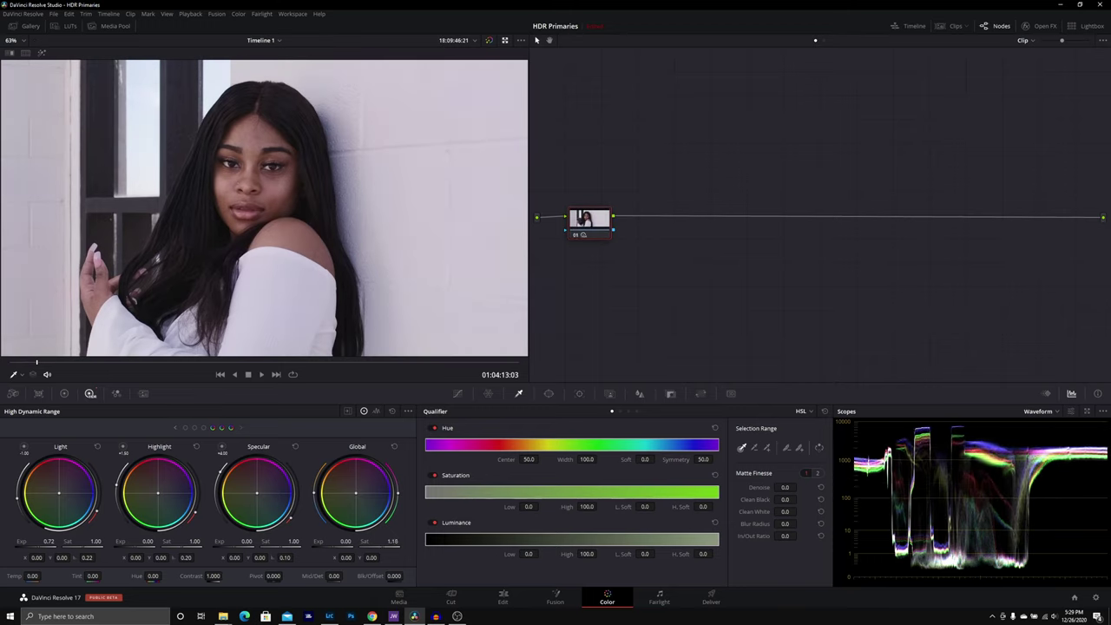
- Raise Global saturation to 1.50, lower the Light zone's range boundary, and compare before and after
drag(392, 540, 433, 541)
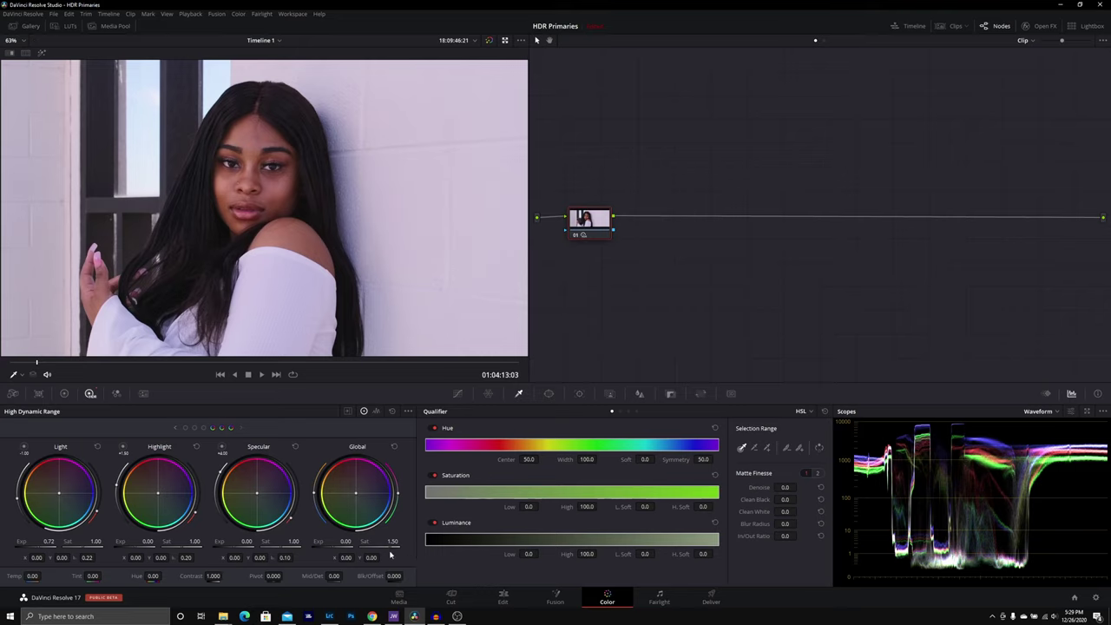
click(25, 448)
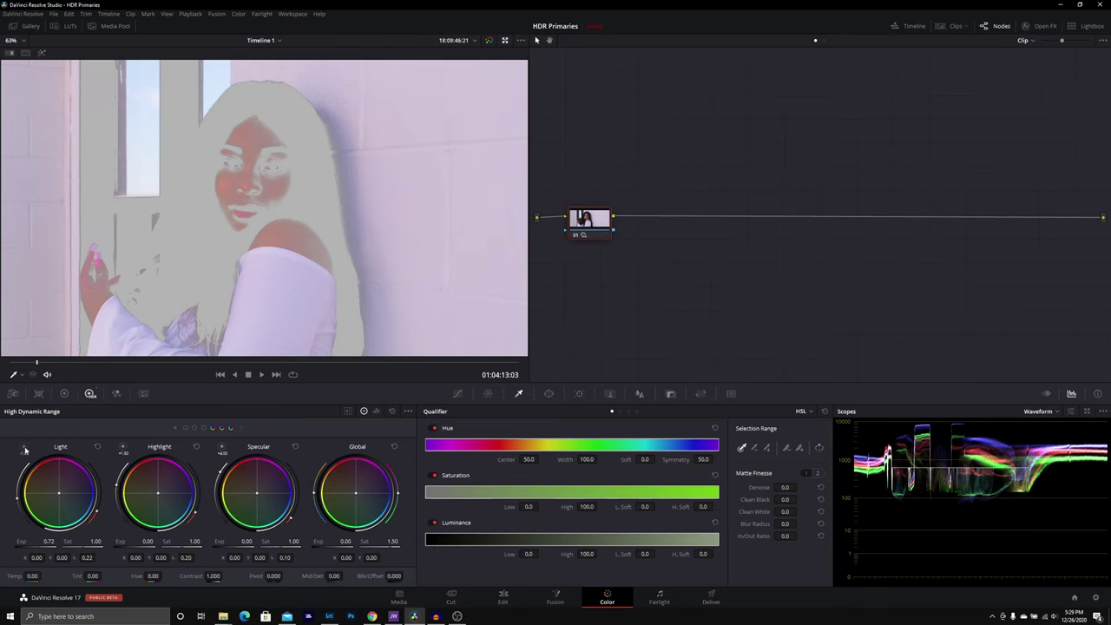
click(24, 448)
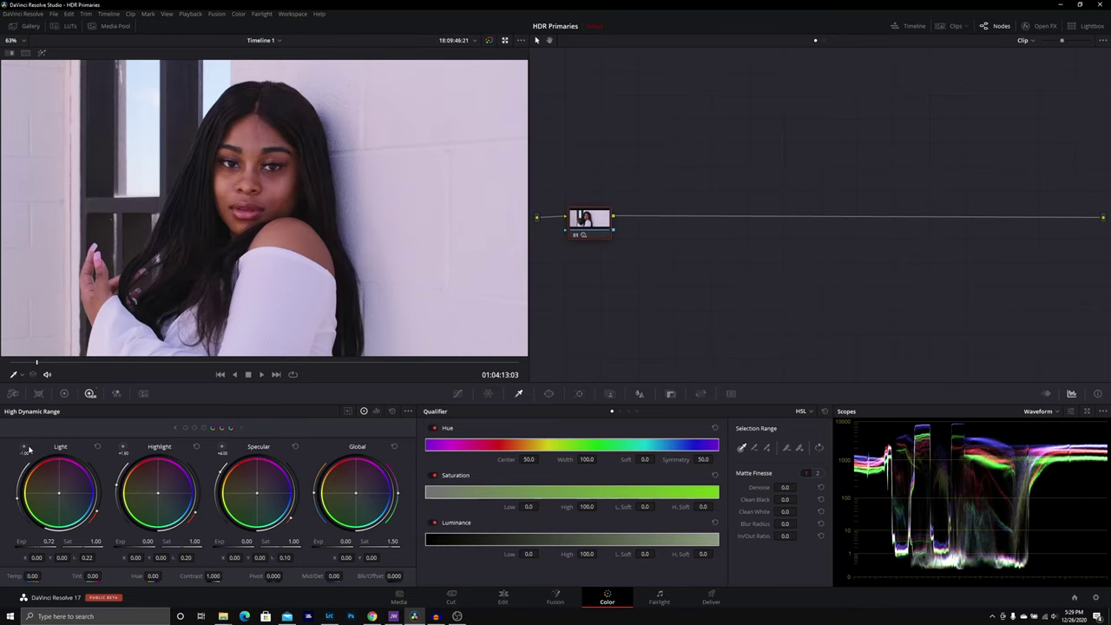
click(27, 449)
click(26, 449)
click(25, 449)
click(25, 449)
mouse_move(18, 501)
mouse_down()
mouse_move(19, 521)
mouse_move(22, 512)
mouse_up()
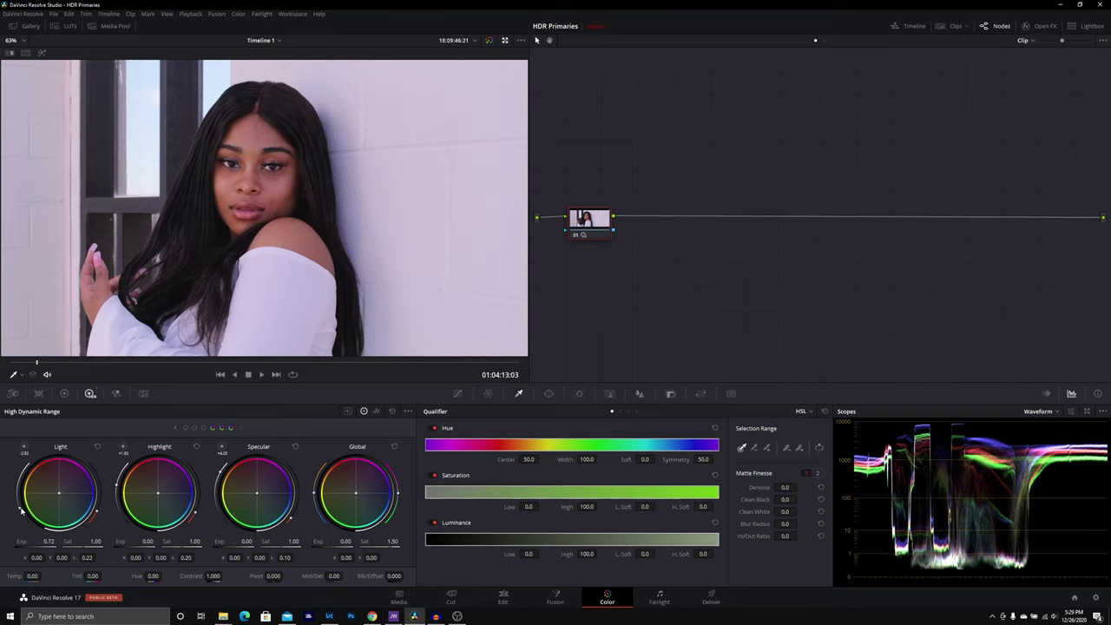
click(576, 236)
click(574, 236)
- Add a serial node and key the skin with a narrowed hue and saturation low softness of 4.4
right_click(596, 222)
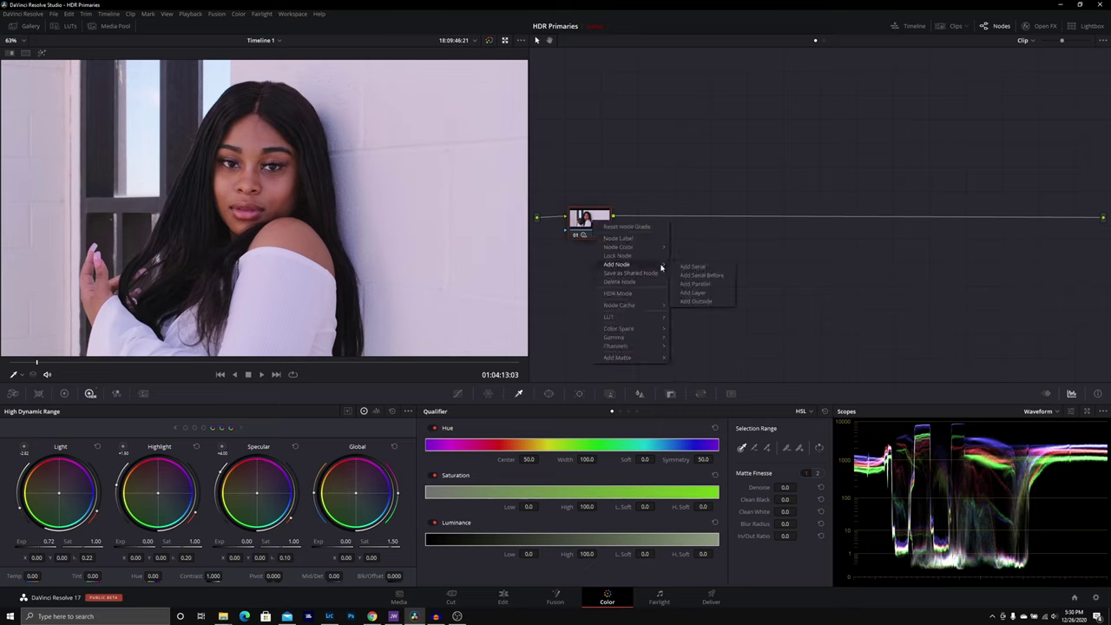
click(693, 267)
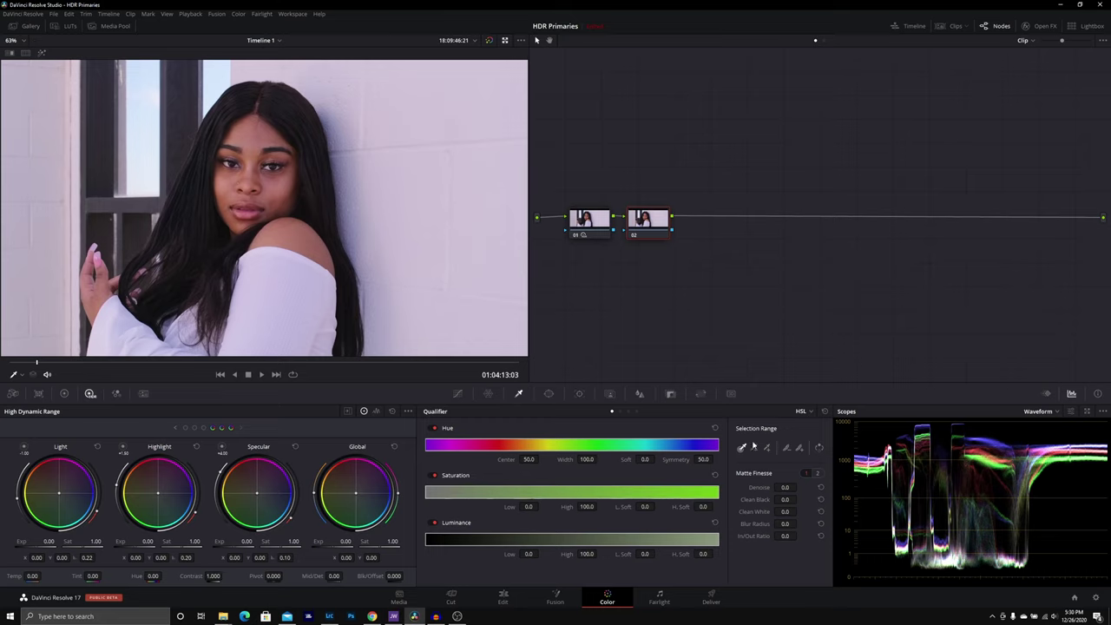
click(286, 189)
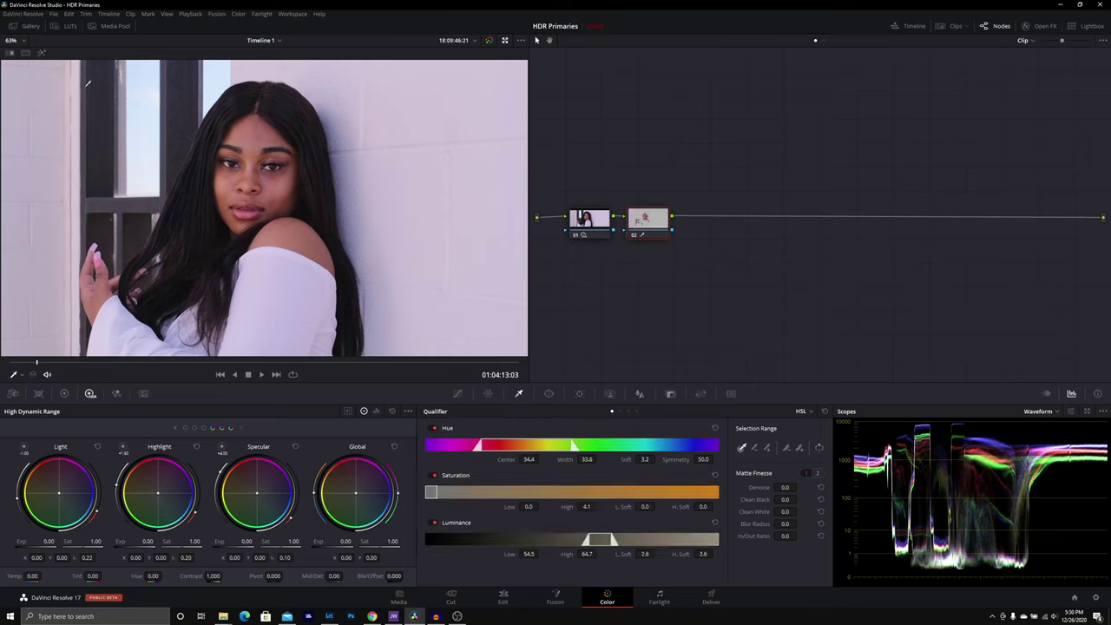
click(41, 53)
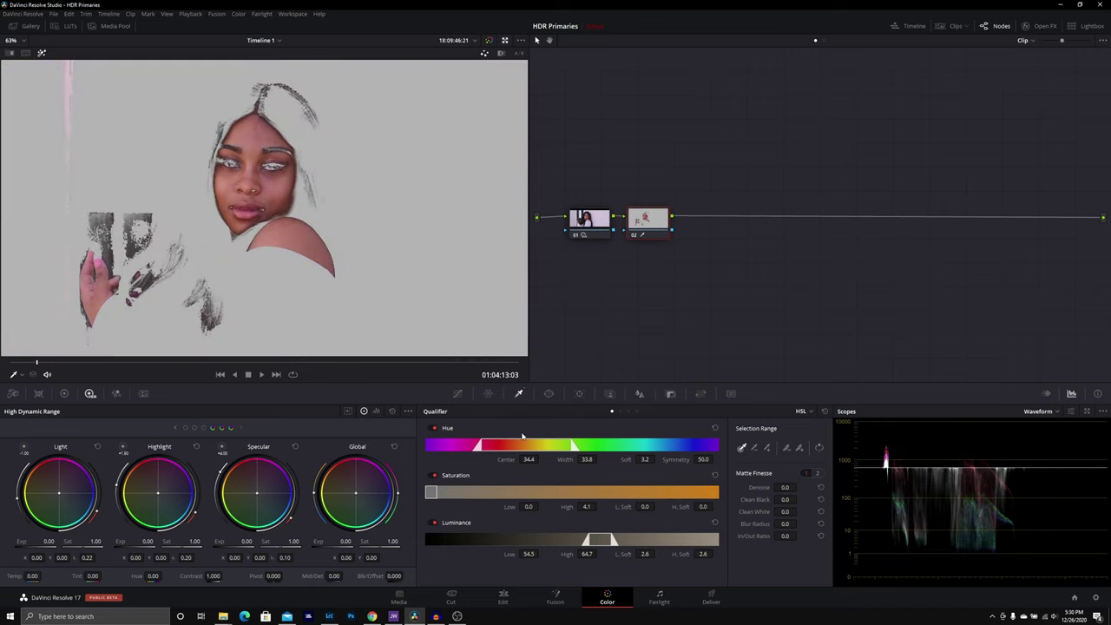
mouse_move(542, 446)
mouse_down()
mouse_move(528, 448)
mouse_move(555, 446)
mouse_move(521, 448)
mouse_move(536, 447)
mouse_up()
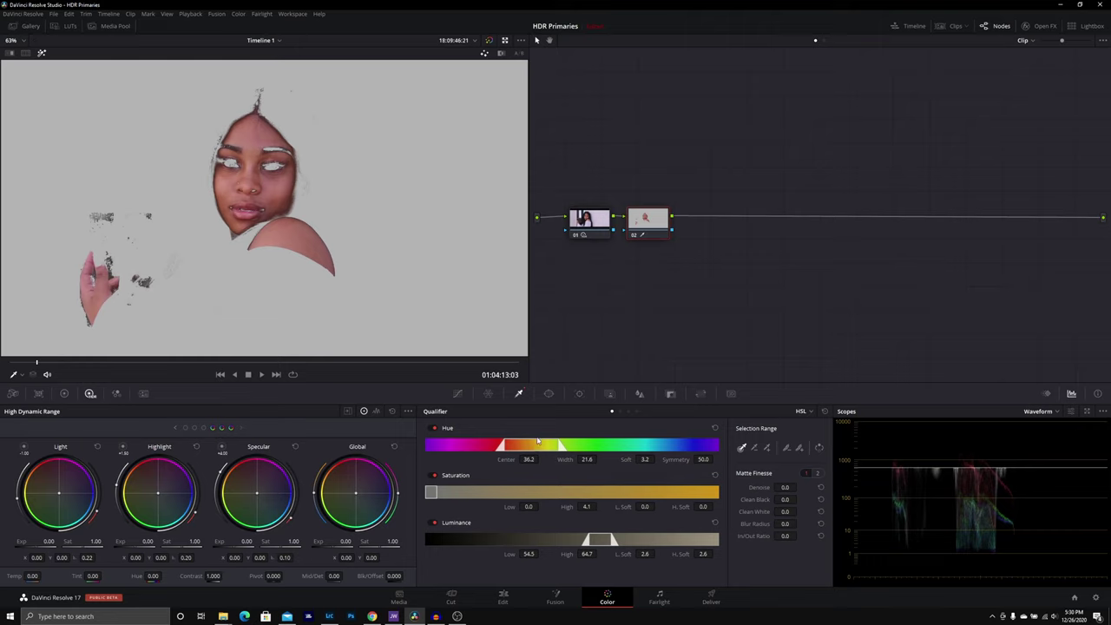
drag(658, 507, 657, 506)
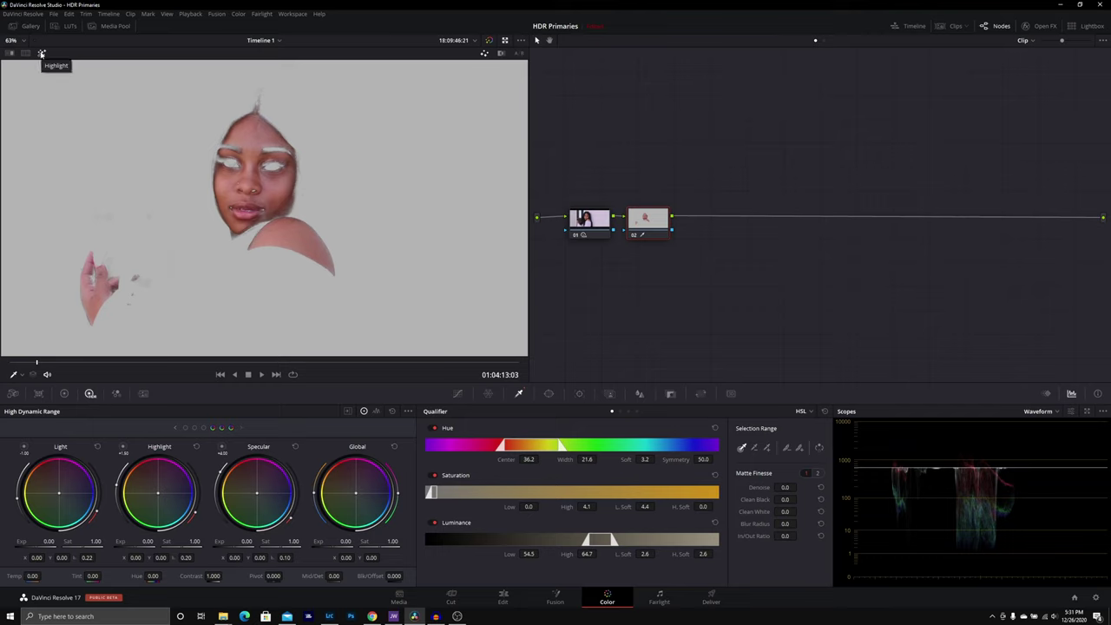
click(43, 54)
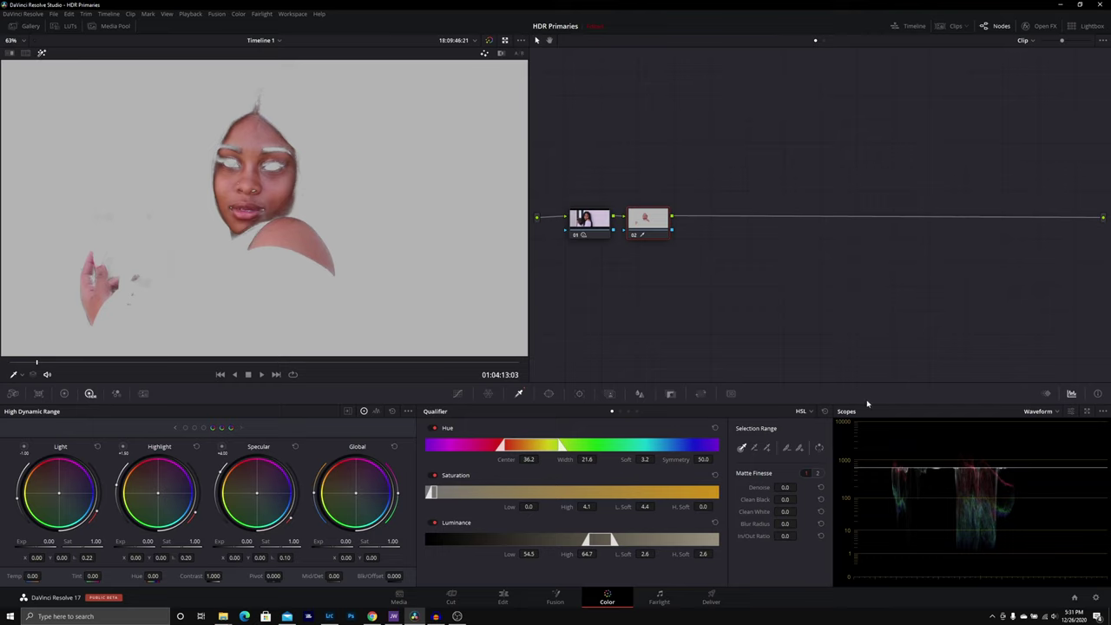
click(1041, 413)
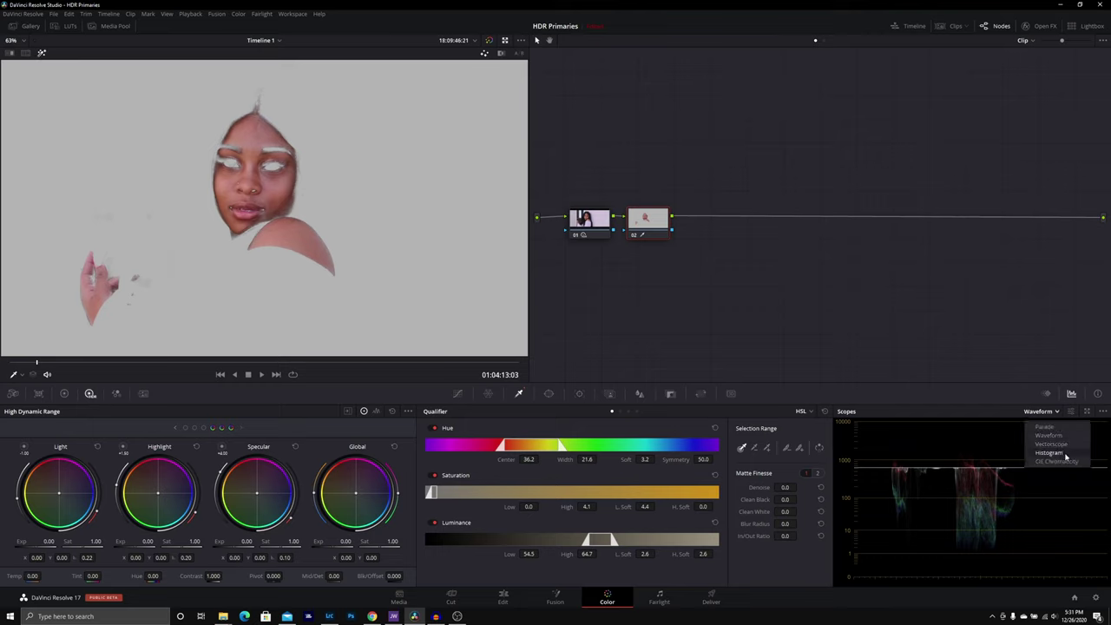
- Switch the scope from Vectorscope to Parade, then to Waveform, and turn off the Highlight matte view
click(1051, 444)
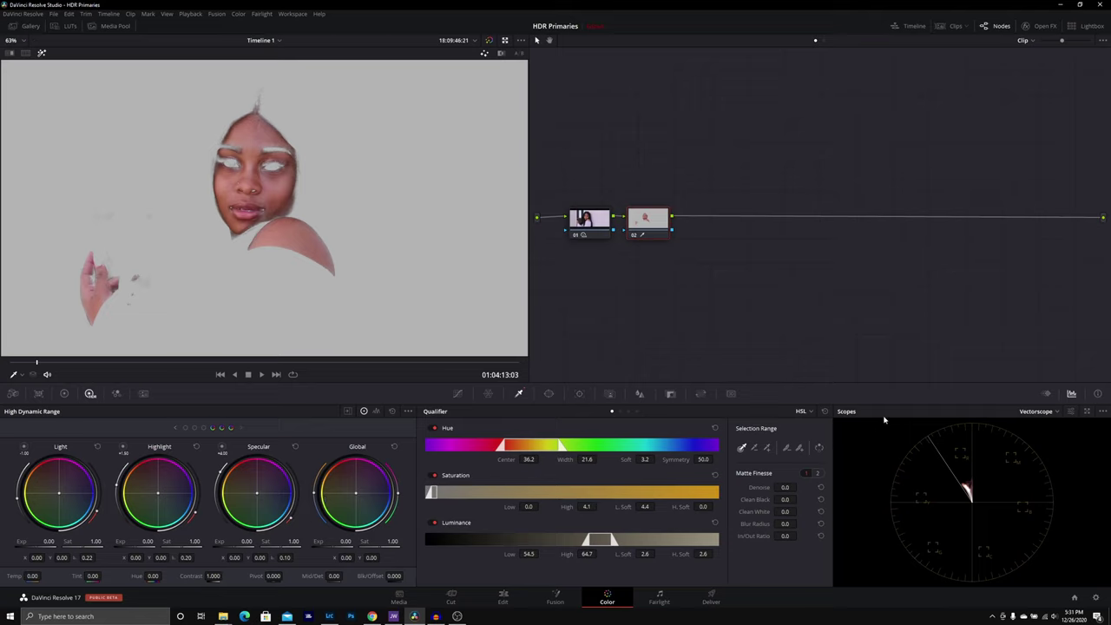
click(1033, 412)
click(1039, 428)
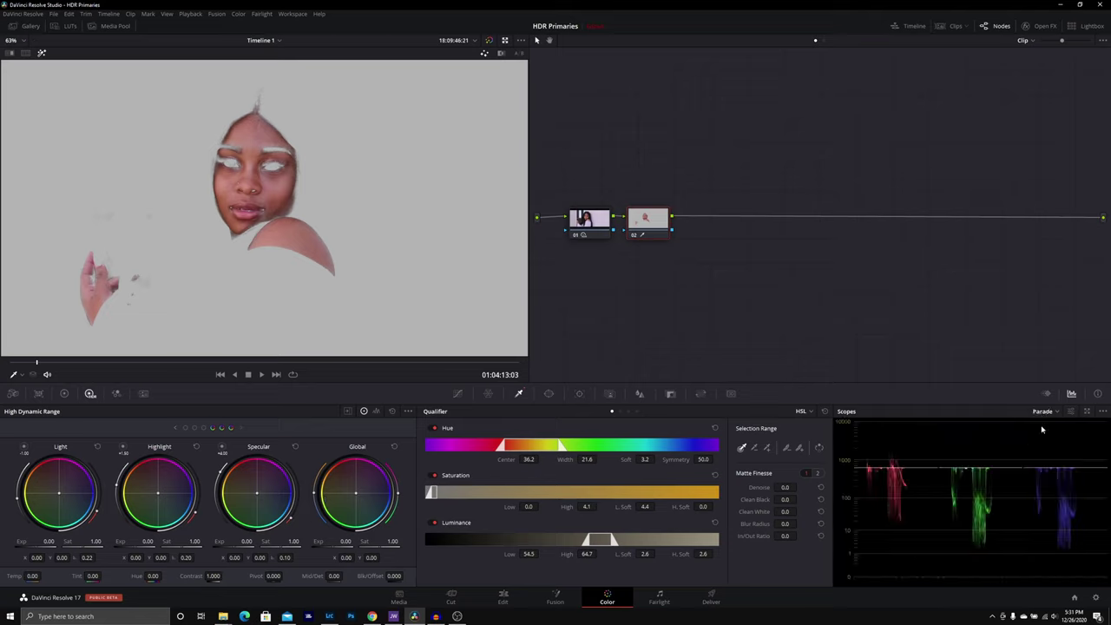
click(1044, 413)
click(1052, 427)
click(1046, 413)
click(1057, 436)
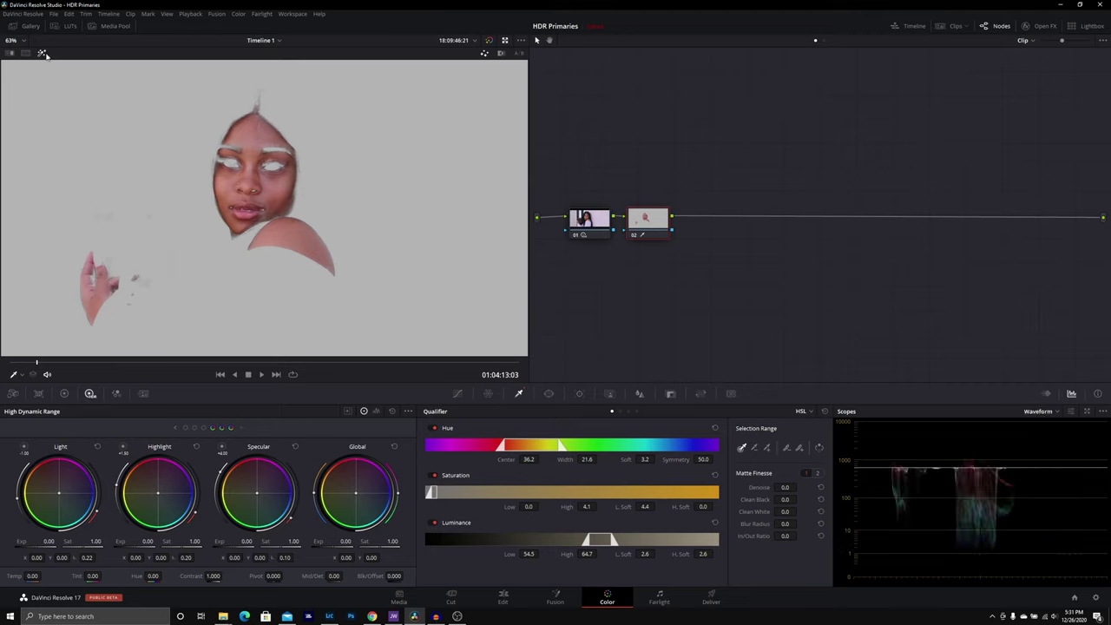
click(41, 53)
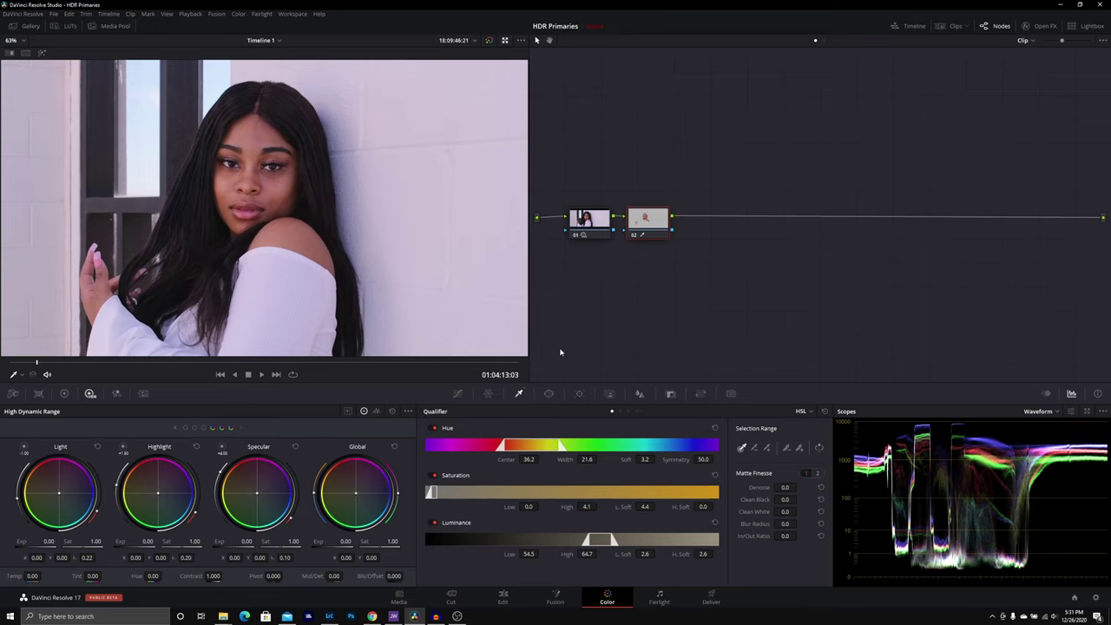
- Leave the skin-matte preview, then reset the Global wheel and nudge its balance slightly
click(41, 52)
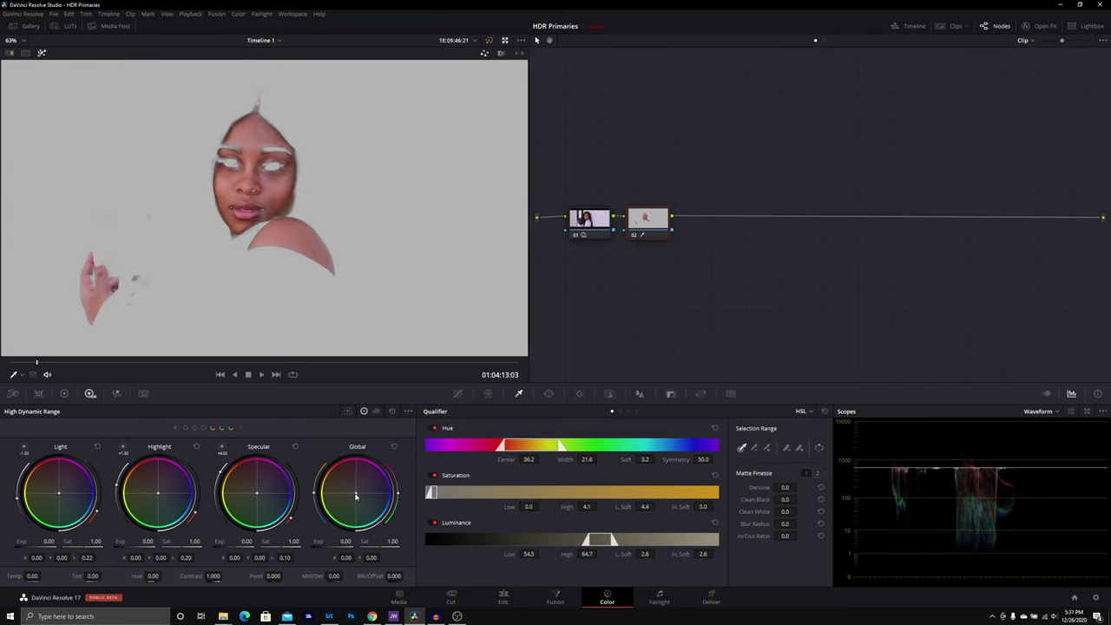
key(shift+h)
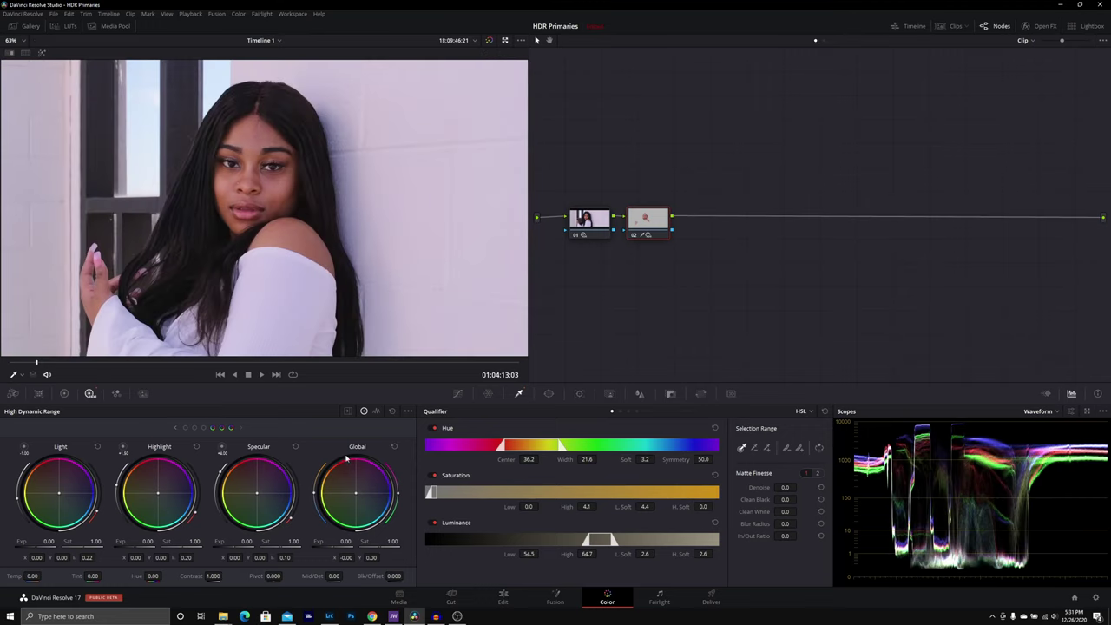
click(394, 446)
drag(358, 495, 356, 496)
- Show the Dark, Shadow and Light zones, try a Shadow balance shift, and compare with bypass
click(194, 429)
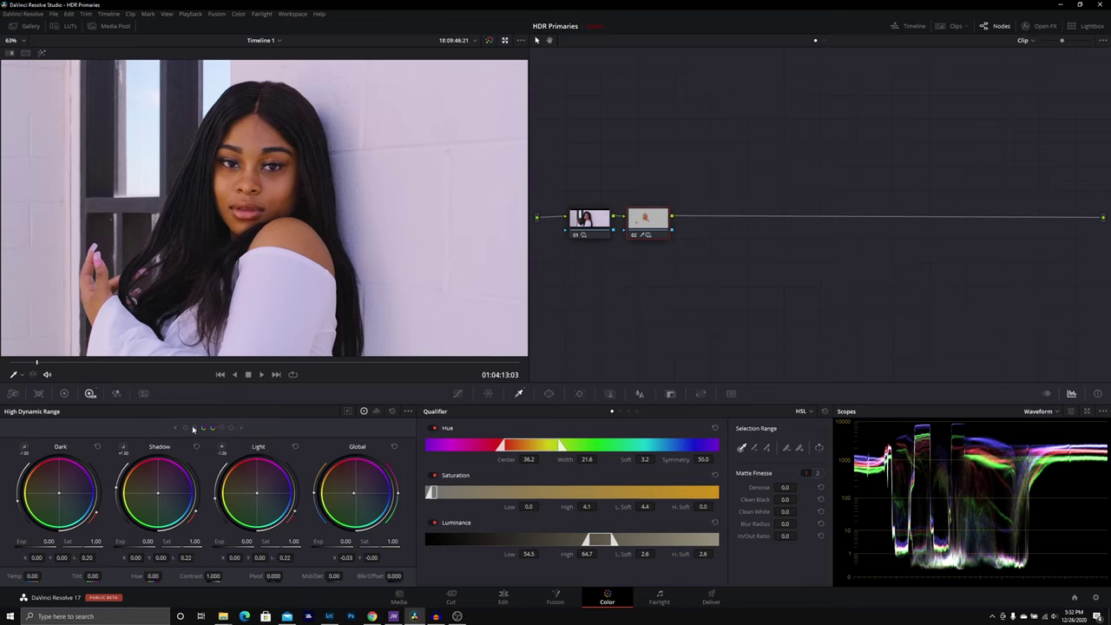
click(124, 450)
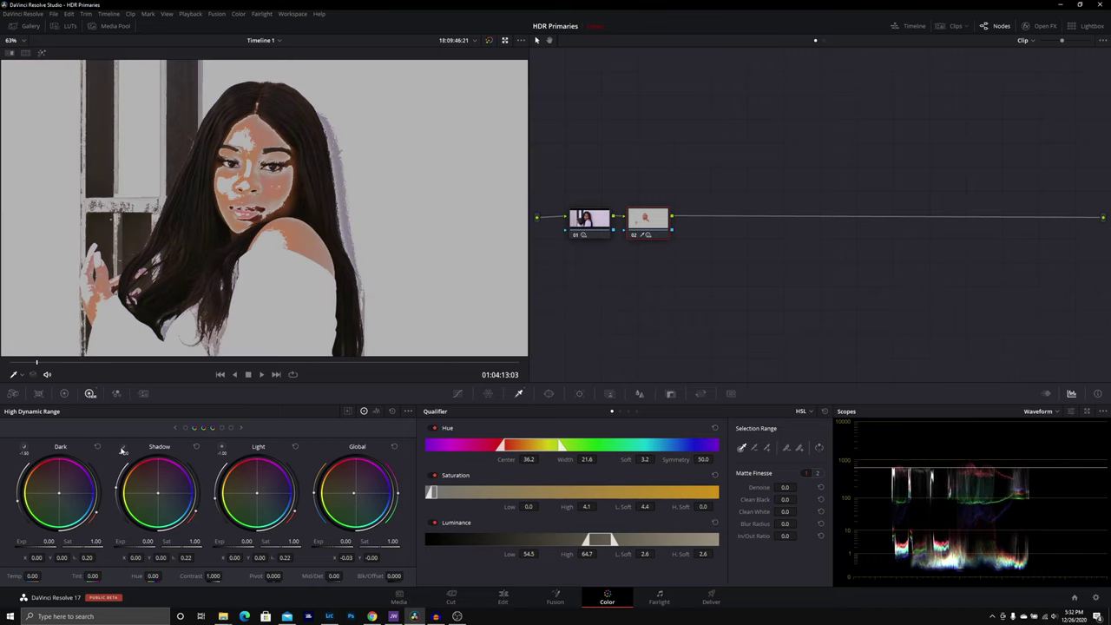
mouse_move(126, 452)
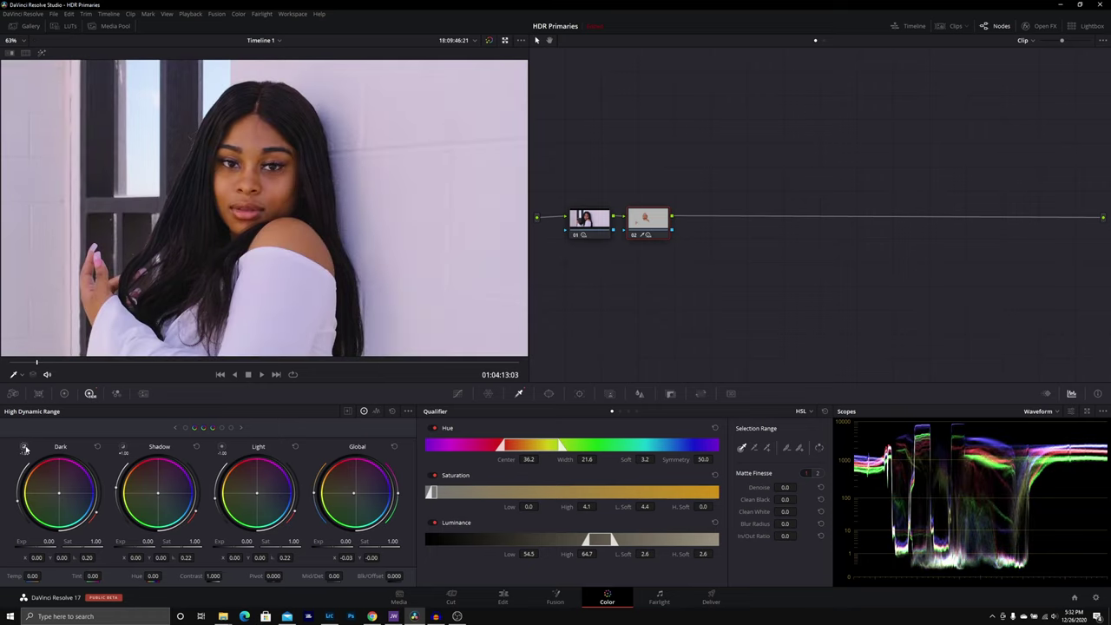
mouse_move(26, 449)
drag(157, 493, 164, 493)
drag(164, 493, 156, 492)
click(489, 41)
click(489, 41)
- Lower Global saturation to 1.29 and toggle node 02 off and on to compare
drag(392, 541, 386, 540)
click(633, 236)
click(633, 235)
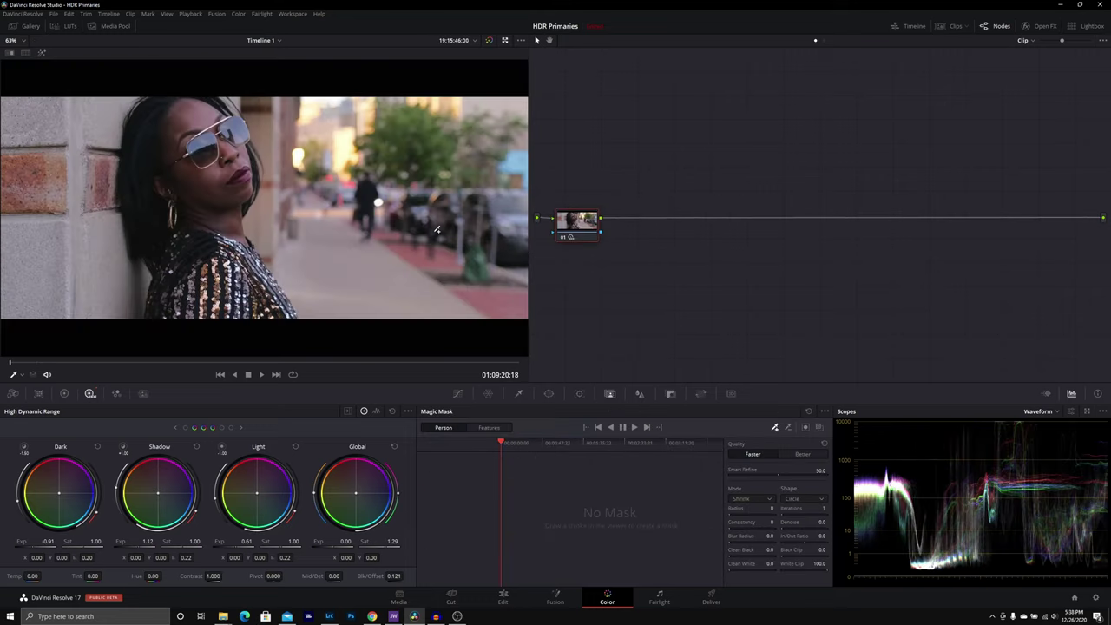
- Toggle node 01 to compare, then add a serial node after it
click(564, 237)
click(564, 237)
right_click(577, 229)
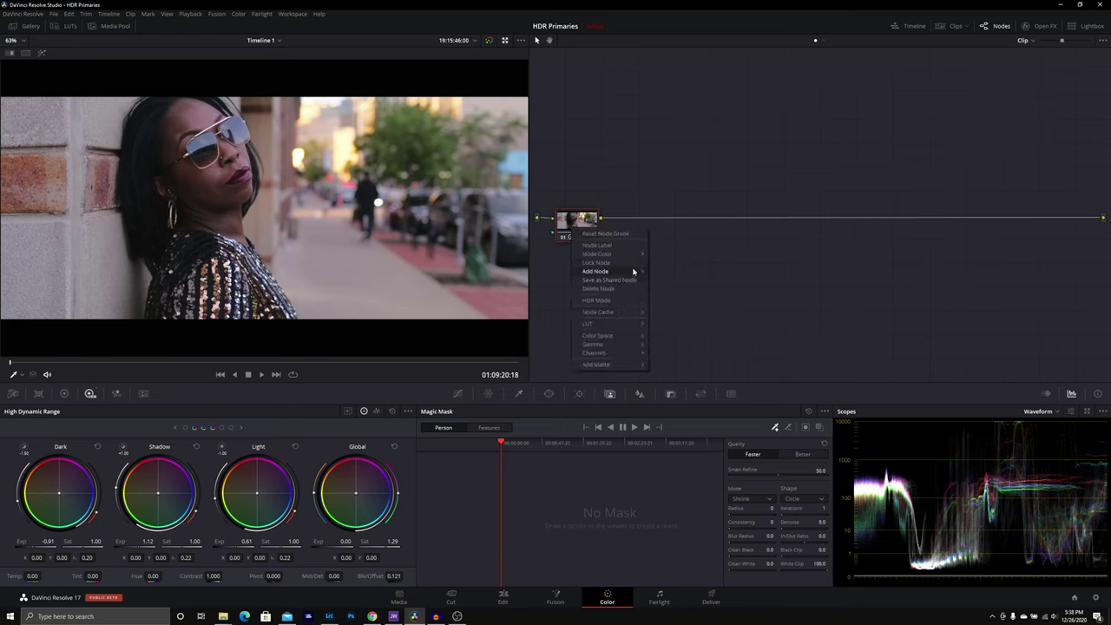
click(661, 271)
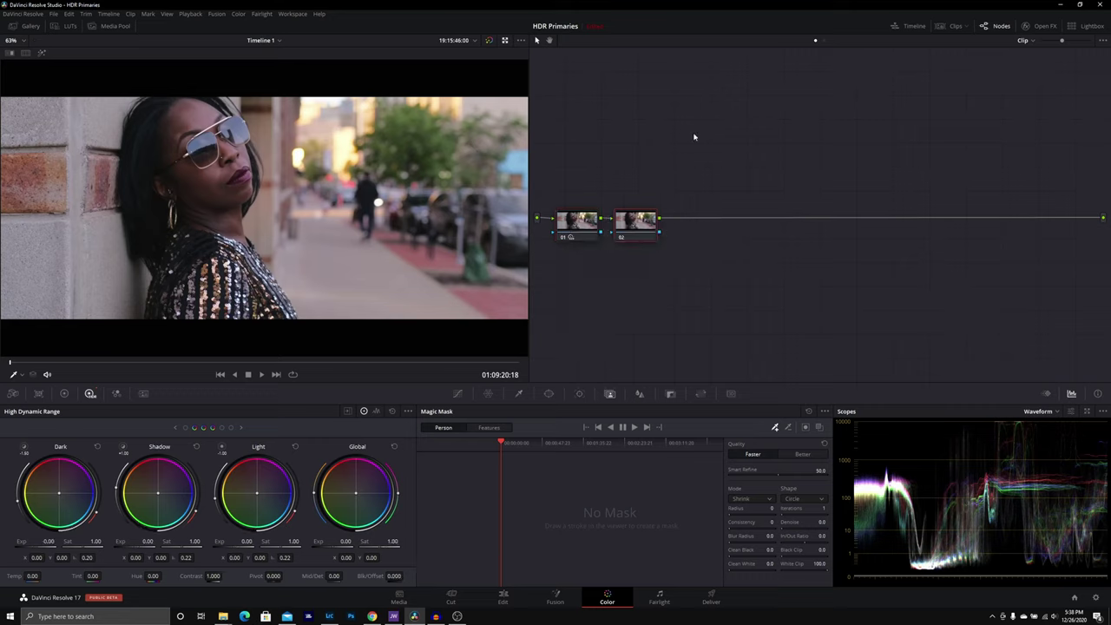
- Eyedrop her face in the Qualifier, preview the matte on grey, and narrow the Hue range
click(518, 394)
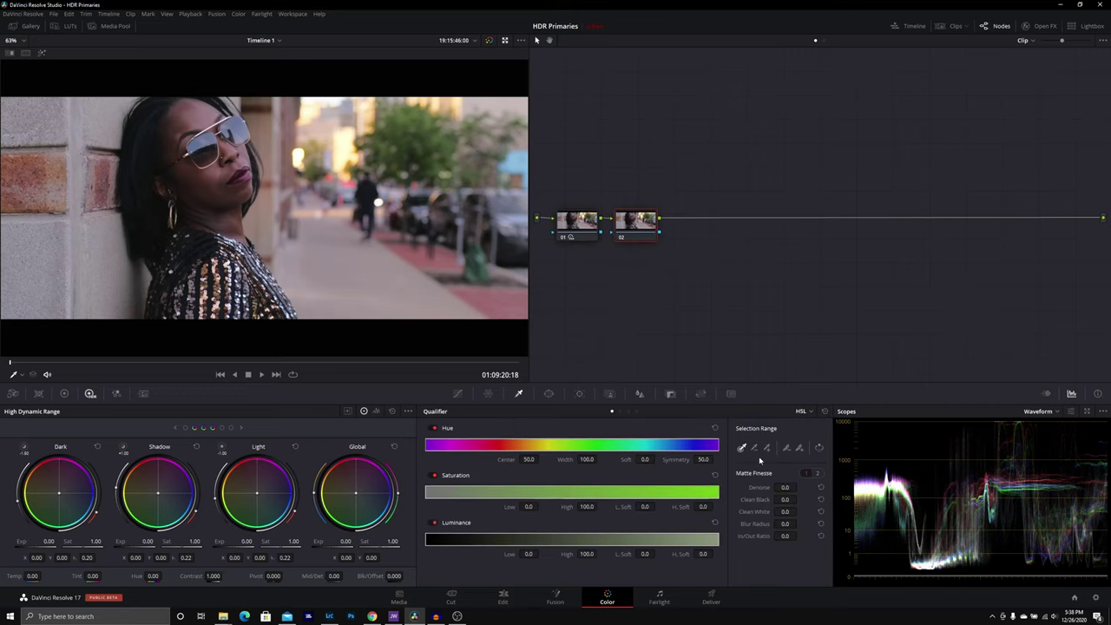
click(224, 169)
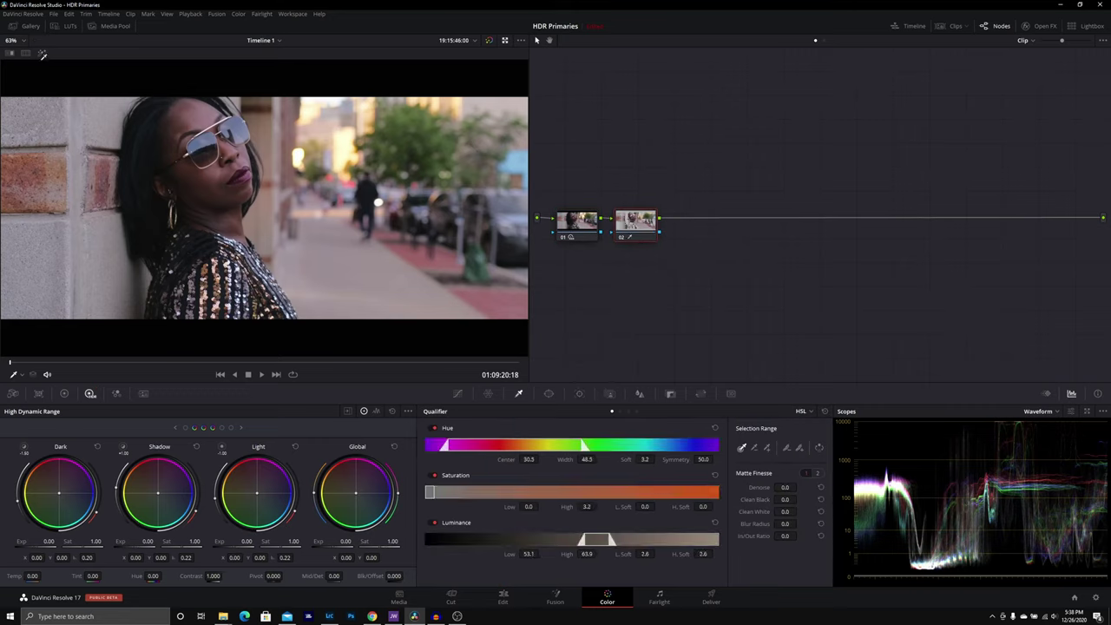
click(42, 53)
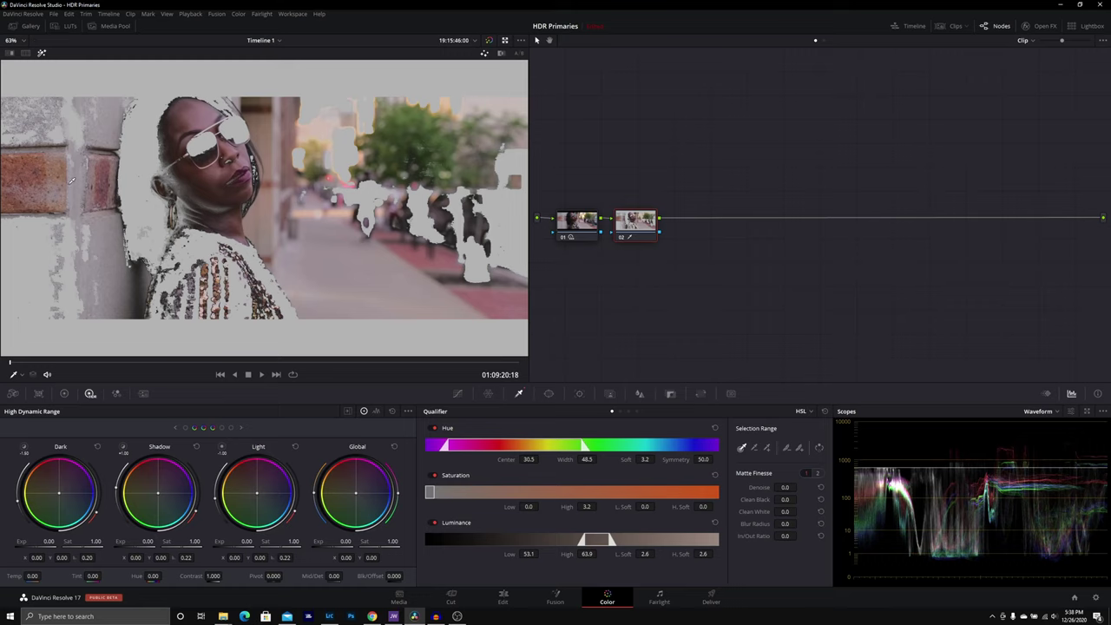
mouse_move(584, 447)
mouse_down()
mouse_move(552, 445)
mouse_move(575, 445)
mouse_up()
right_click(634, 231)
- Reset node 02's qualifier, then draw a Magic Mask stroke on her face and track it forward
click(651, 239)
click(609, 393)
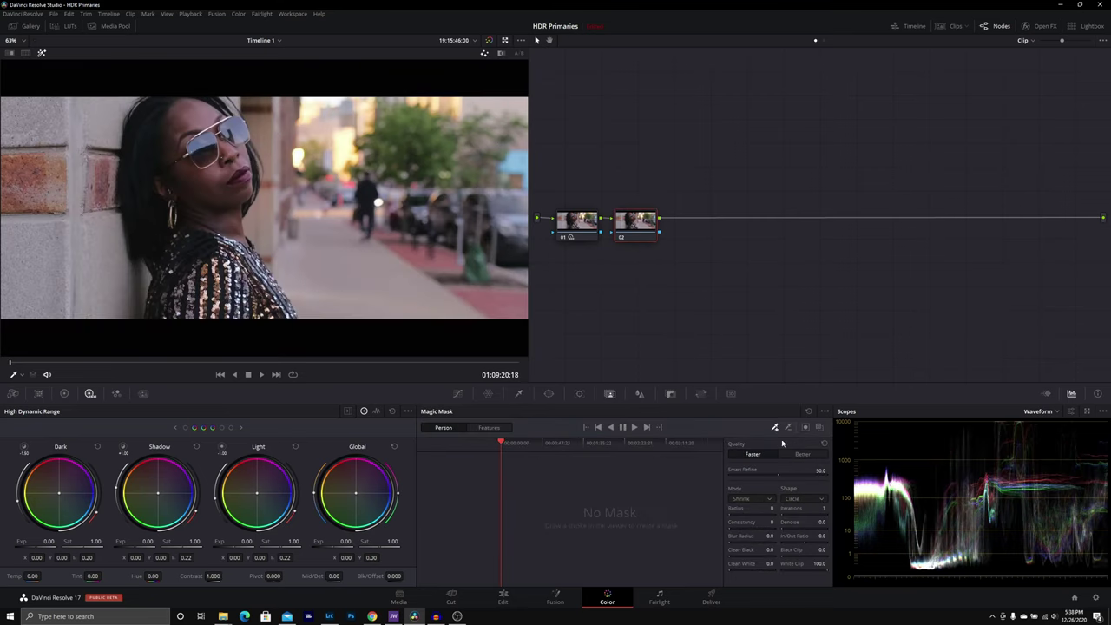
mouse_move(182, 117)
mouse_down()
mouse_move(205, 121)
mouse_move(219, 146)
mouse_move(203, 214)
mouse_move(231, 236)
mouse_up()
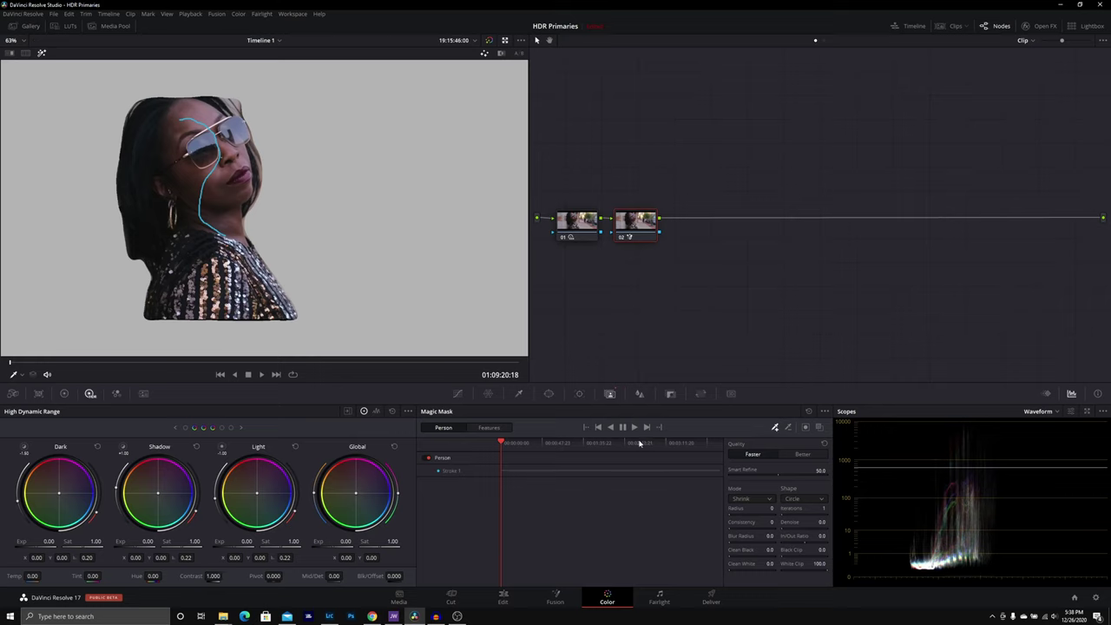
click(638, 428)
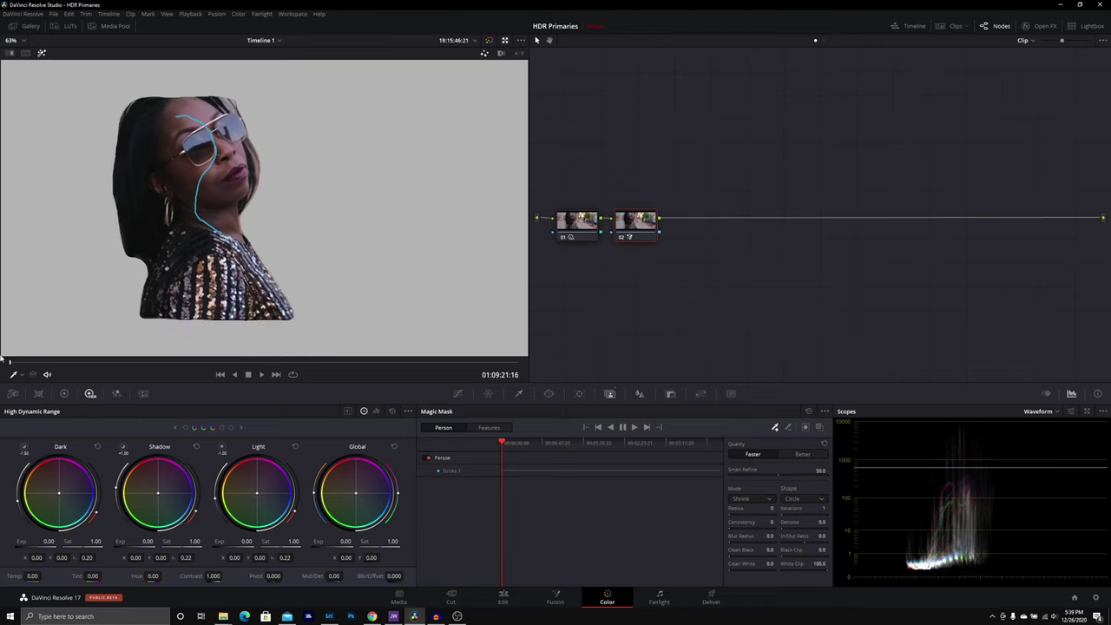
click(41, 53)
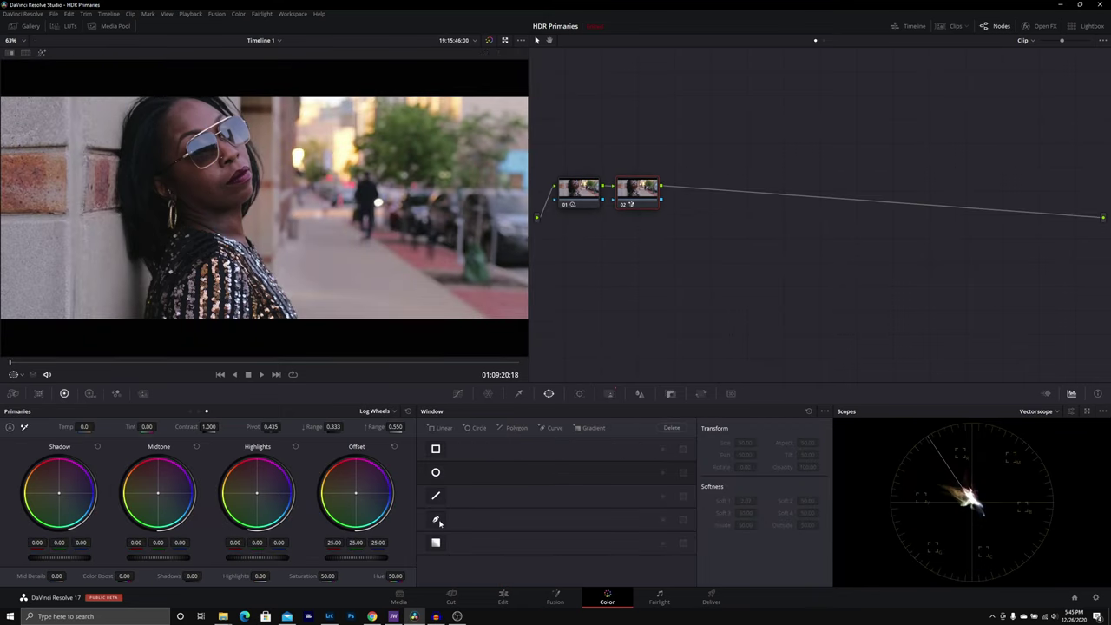
- Add a face window, preview it with Highlight, and enable the vectorscope's Show 2x Zoom
click(436, 520)
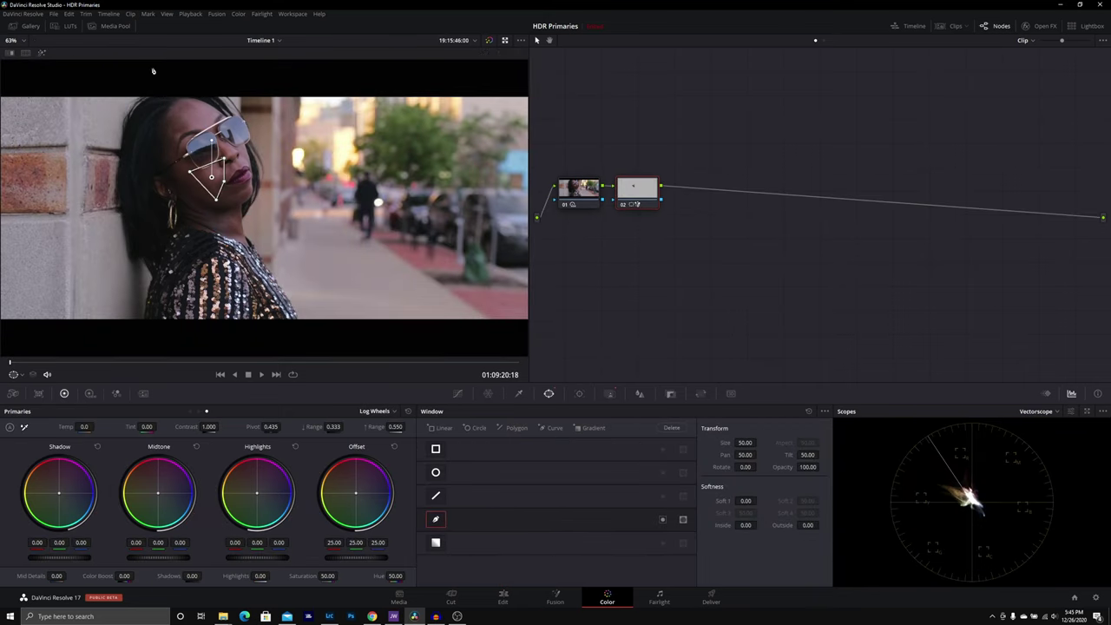
click(42, 53)
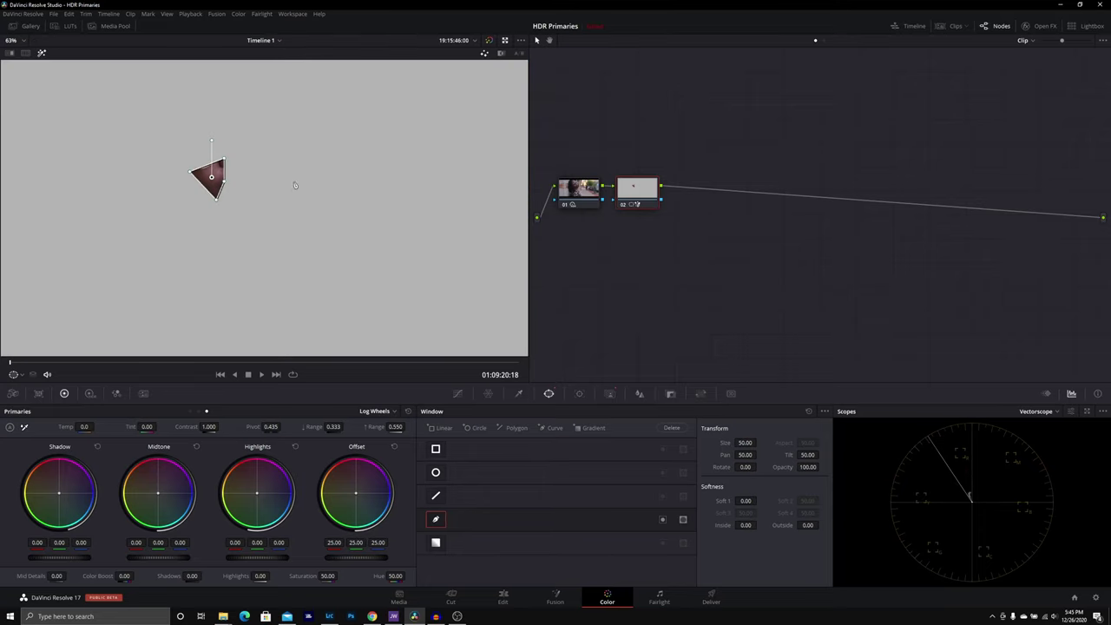
click(1071, 411)
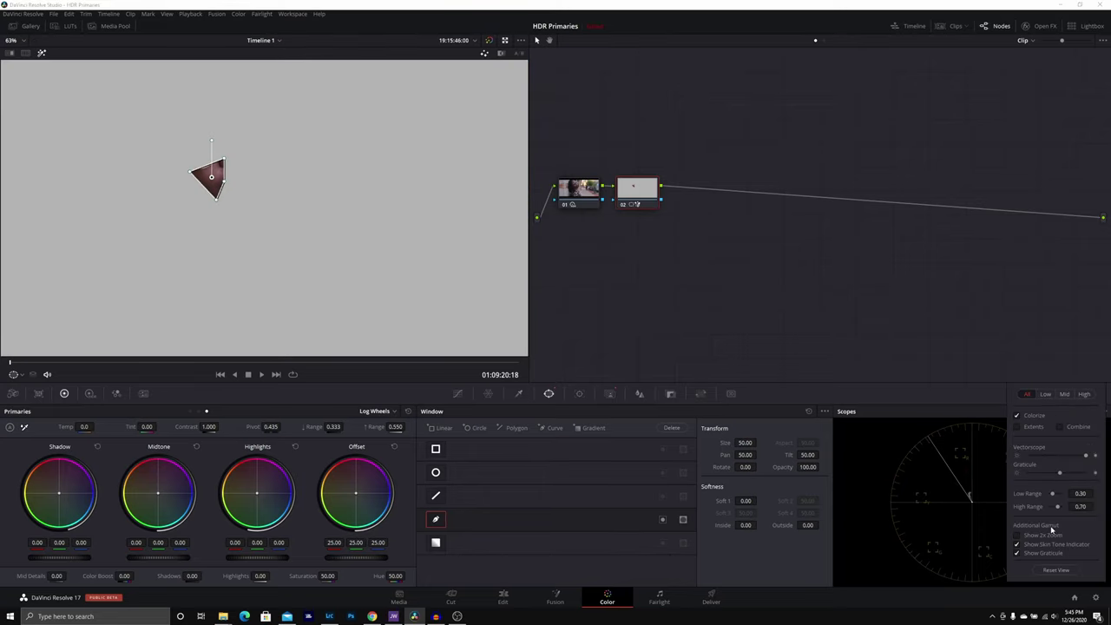
click(1015, 536)
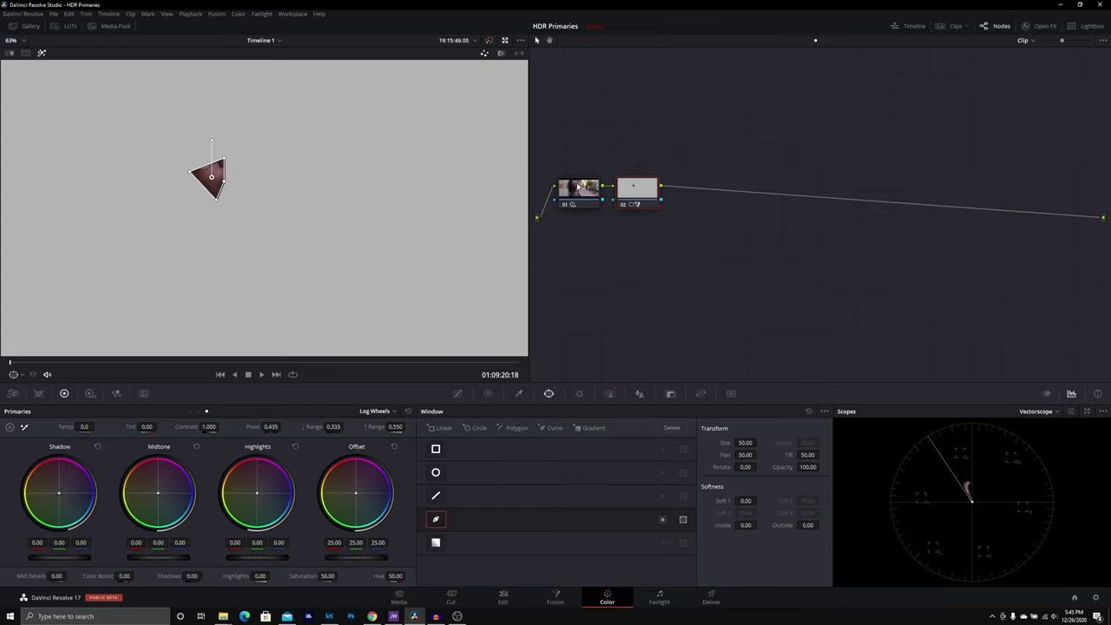
- Check the Magic Mask matte on grey, then remove the face window and return to the full image
click(622, 208)
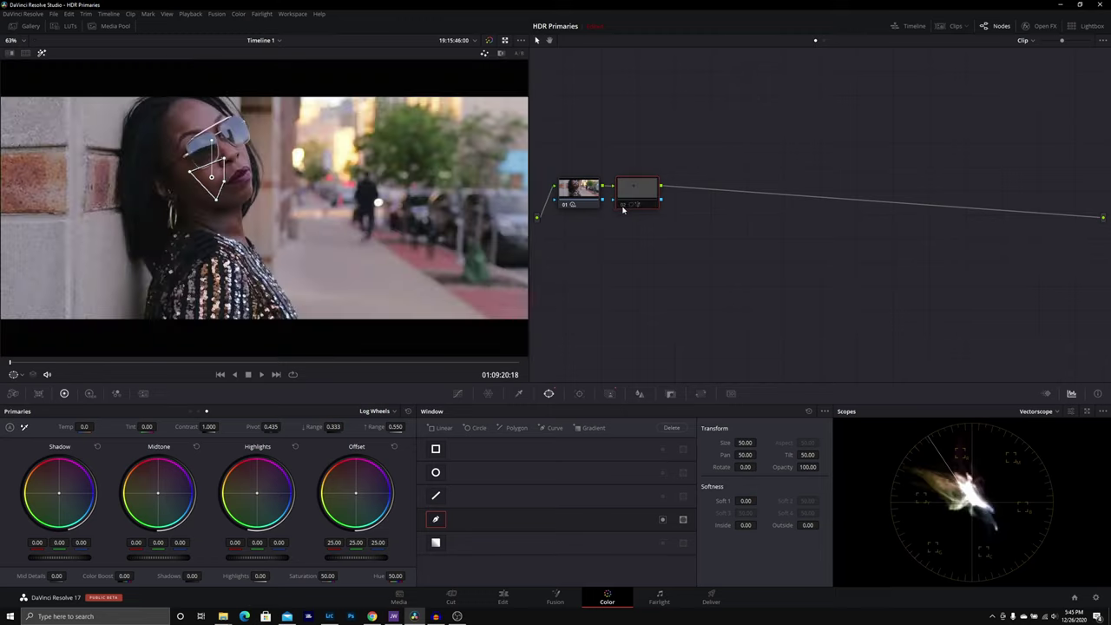
click(627, 224)
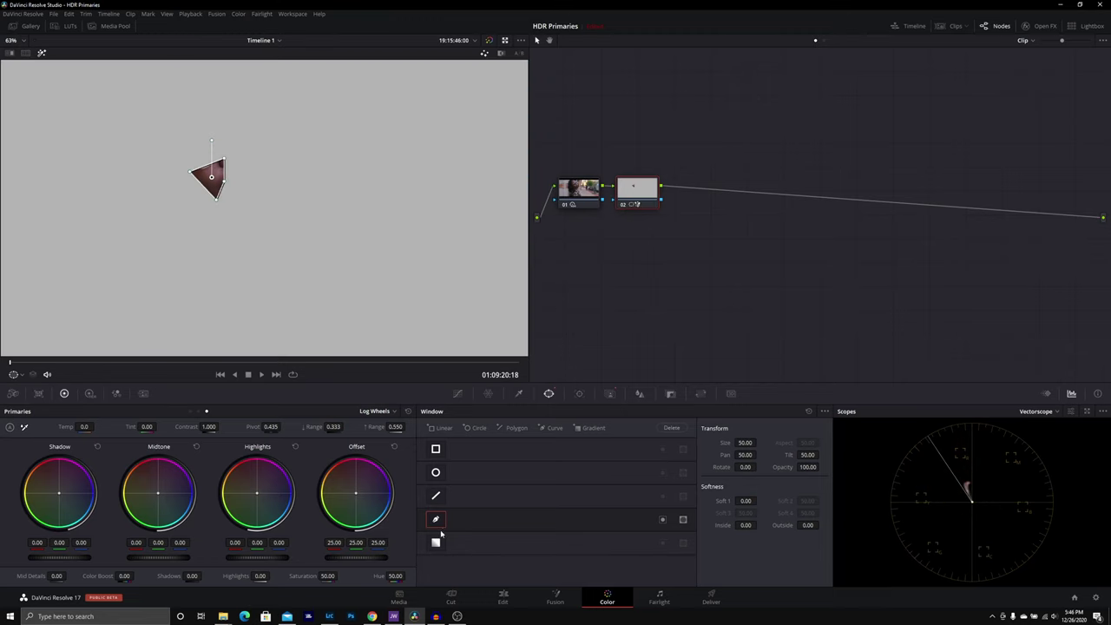
click(438, 521)
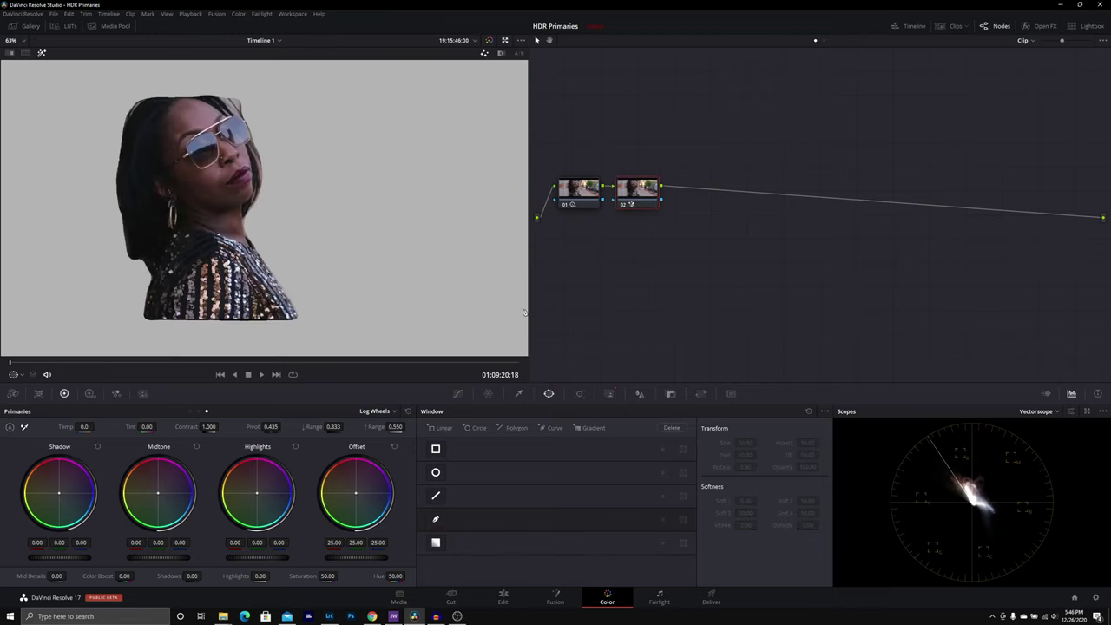
click(41, 54)
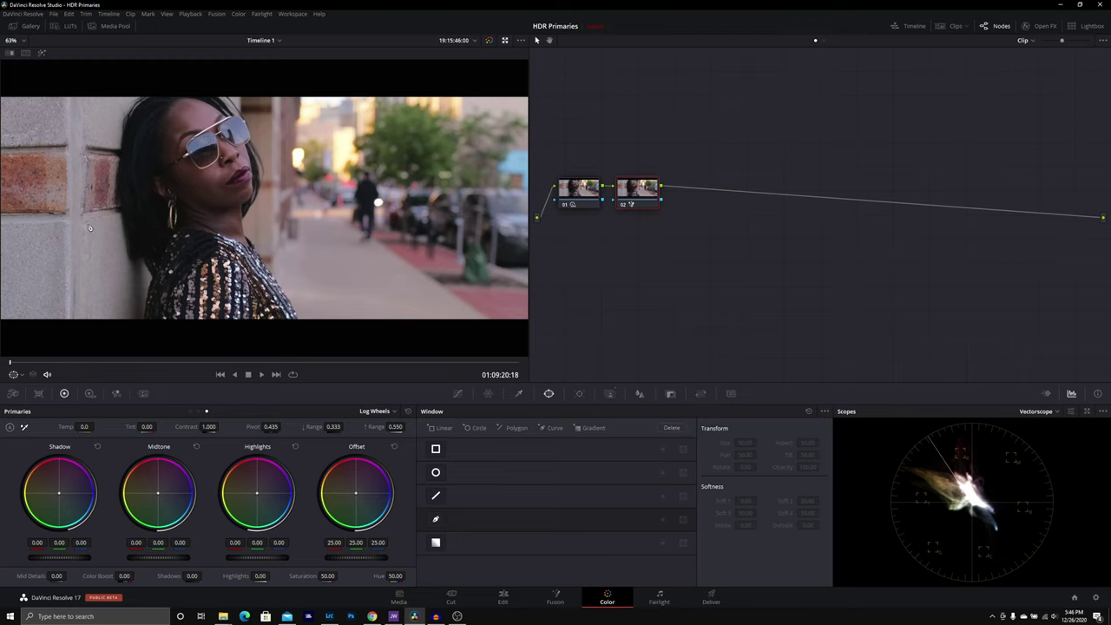
click(89, 393)
click(64, 394)
click(40, 53)
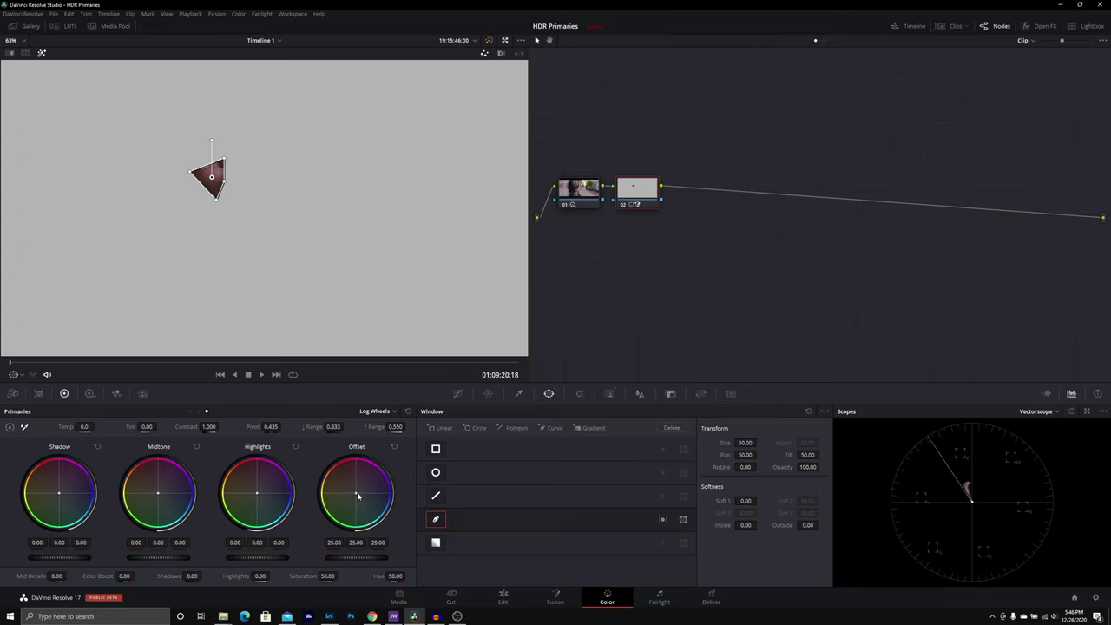
drag(356, 493, 355, 495)
key(shift+h)
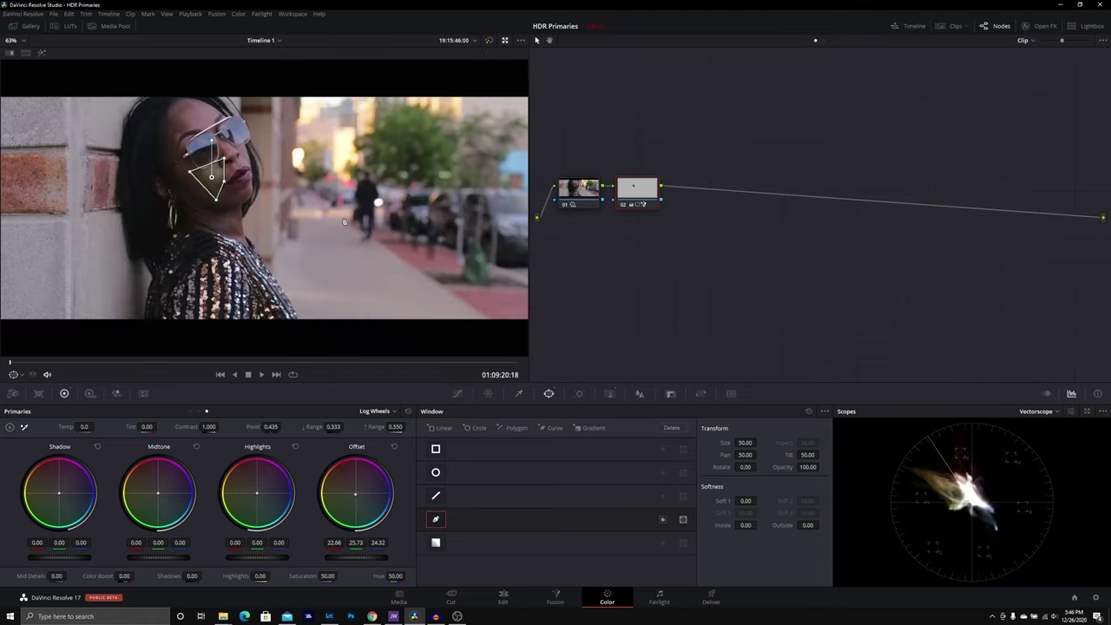
click(435, 519)
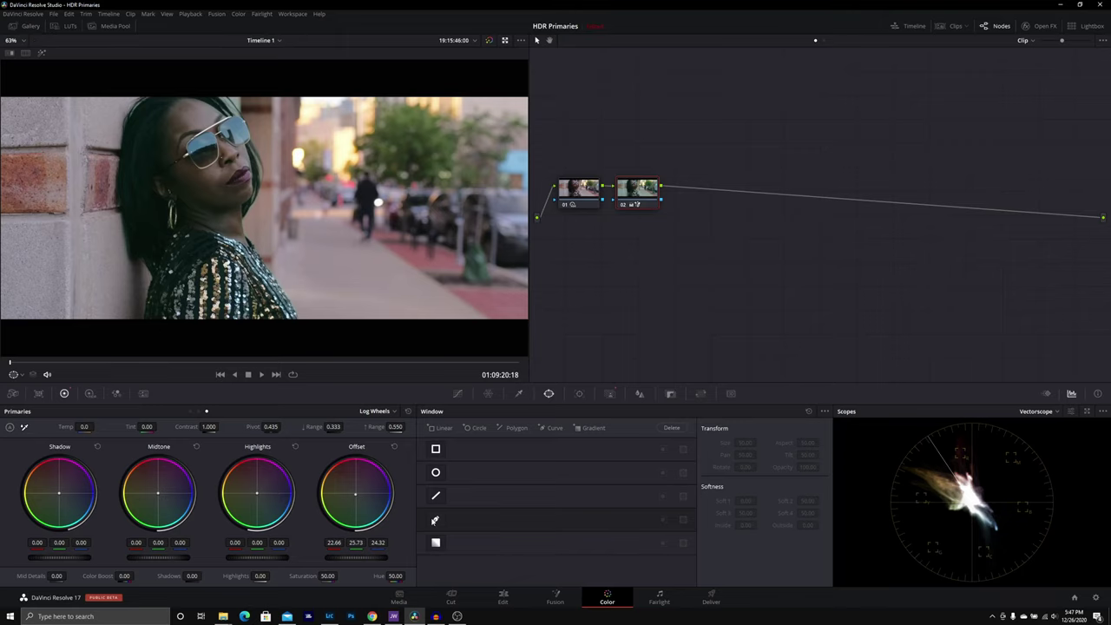
click(435, 518)
click(41, 53)
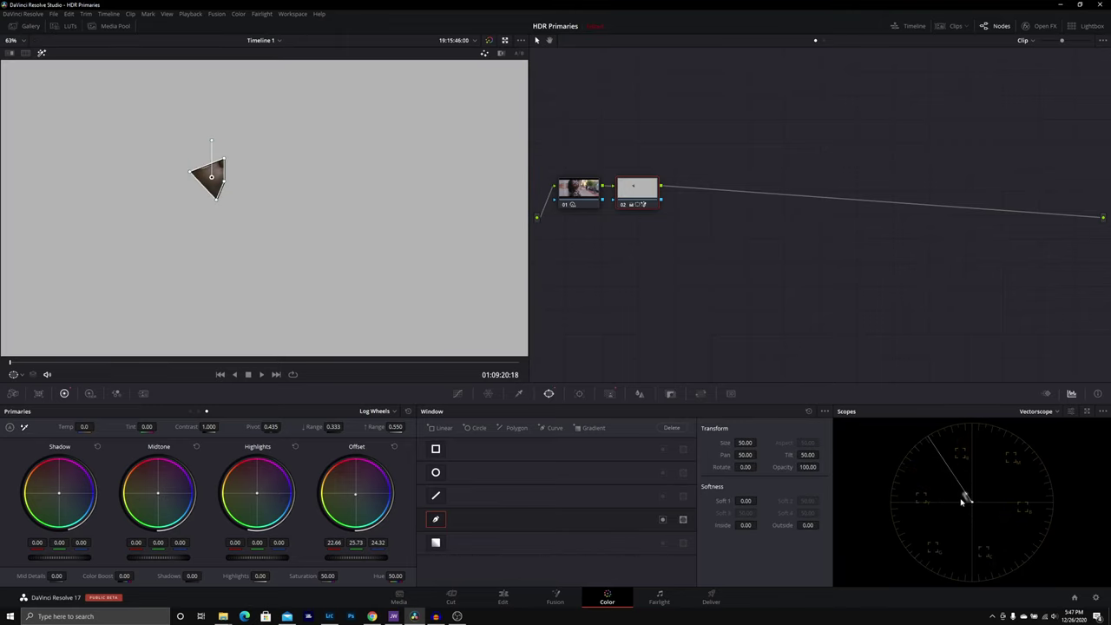
click(41, 53)
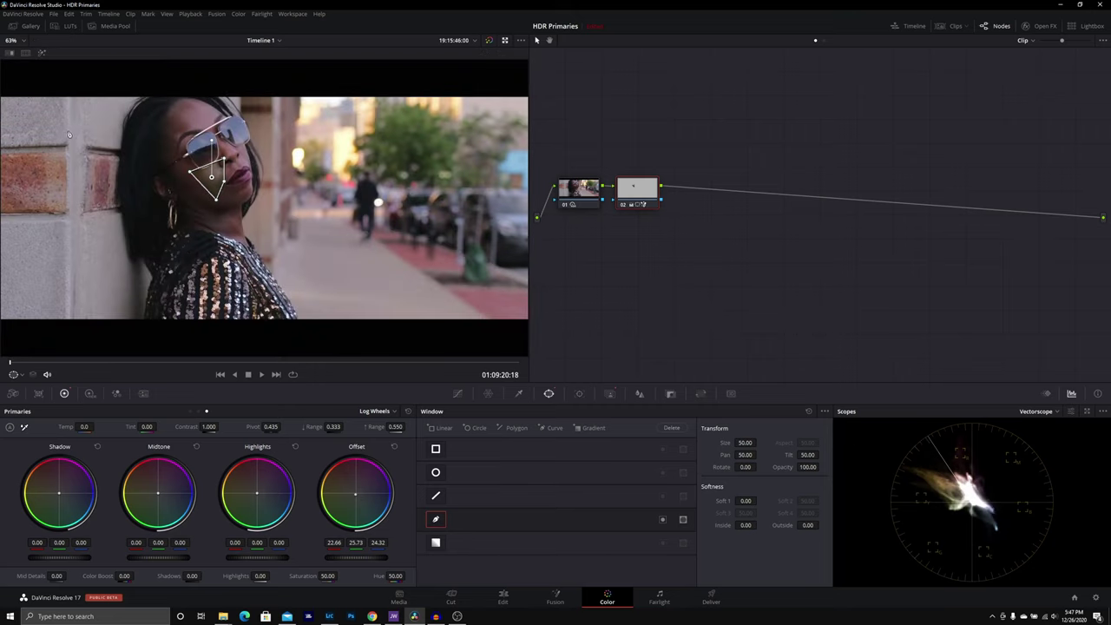
click(435, 519)
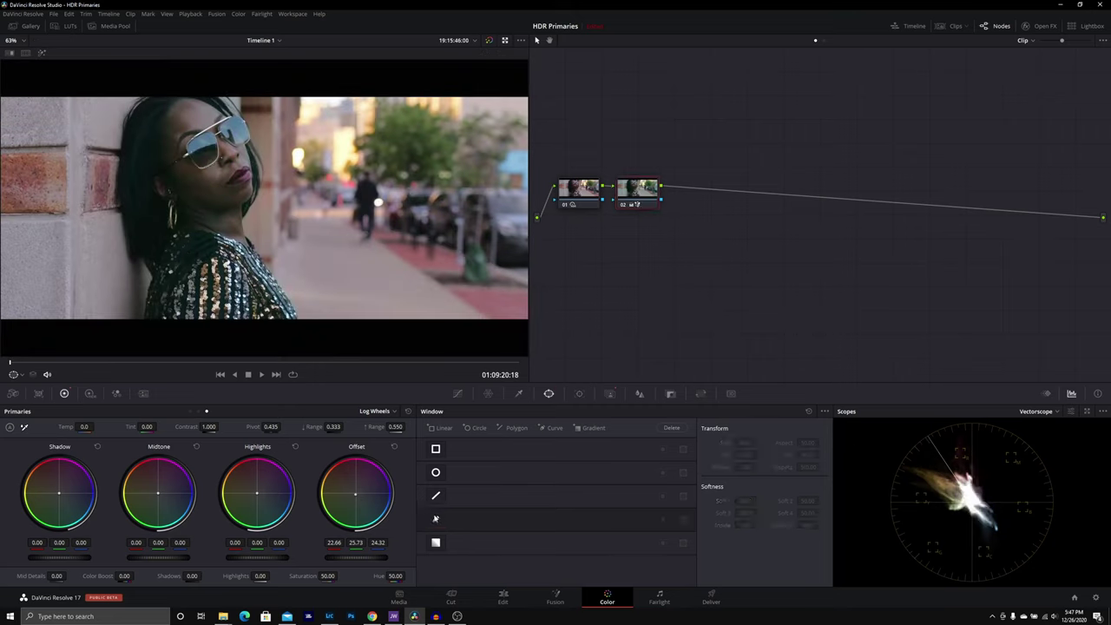
- Nudge node 02's HDR Shadow wheel to X -0.02, Y 0.04 for a slight shadow tint
click(91, 393)
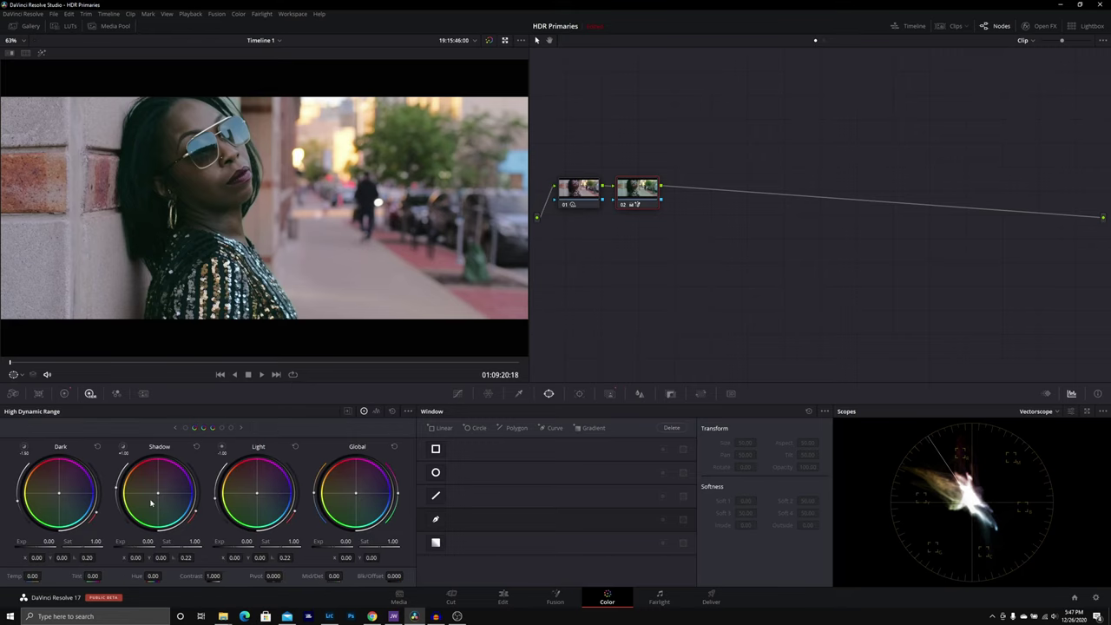
drag(158, 496, 156, 493)
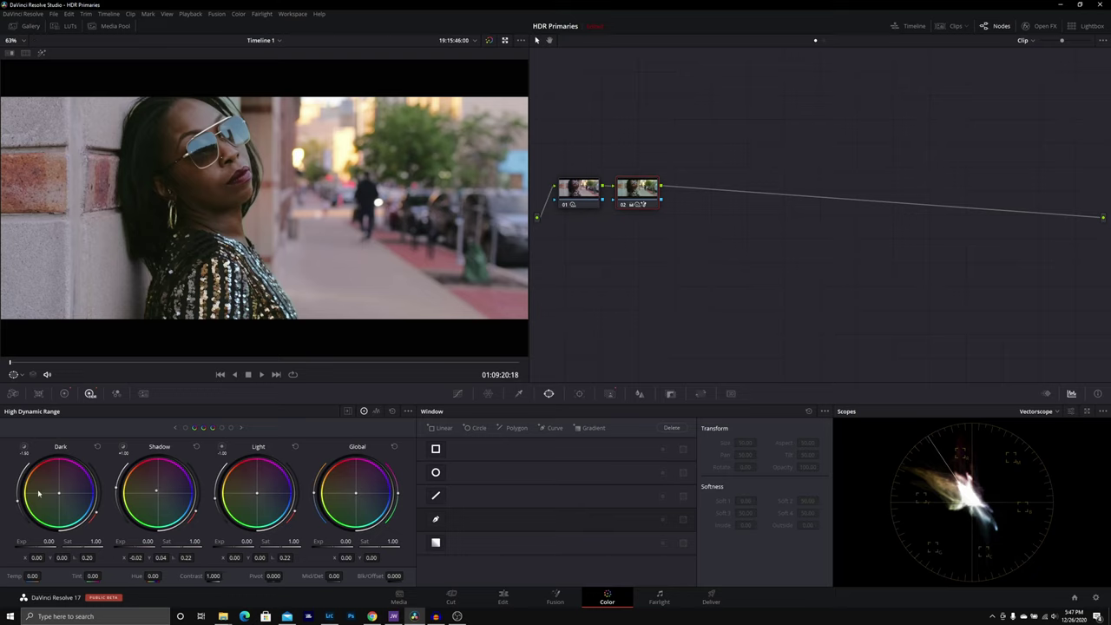
- Add serial node 03 after node 02, then a parallel node 04 beside it
right_click(635, 194)
mouse_move(686, 233)
click(733, 241)
right_click(705, 198)
mouse_move(730, 241)
click(794, 266)
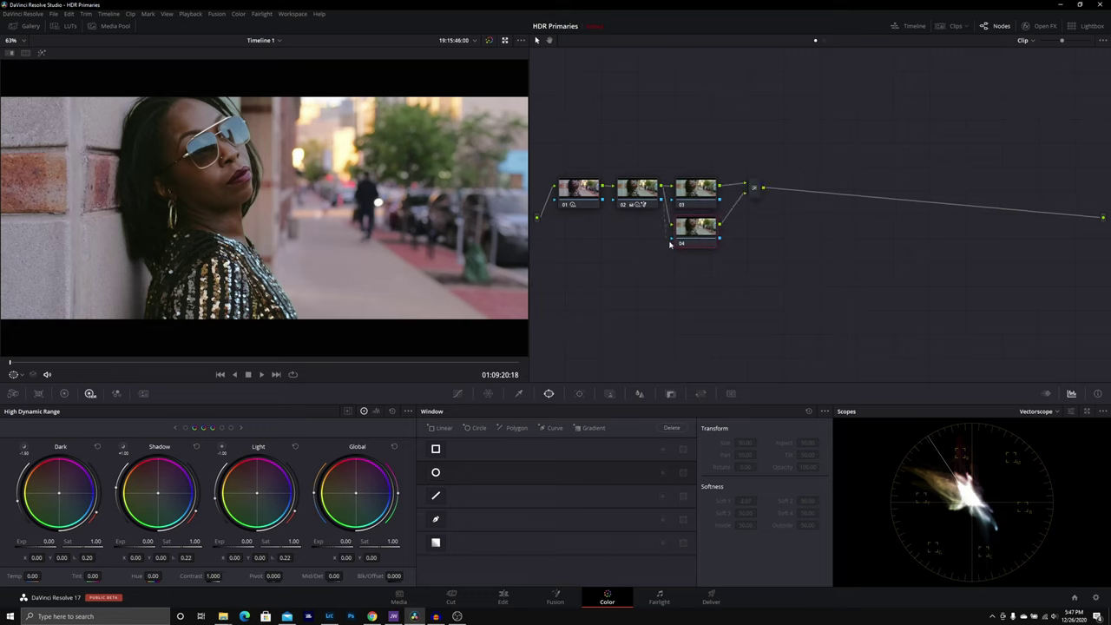
- On node 03, cool the log Shadow and Midtone wheels toward teal and lower Low Range to 0.007
click(688, 201)
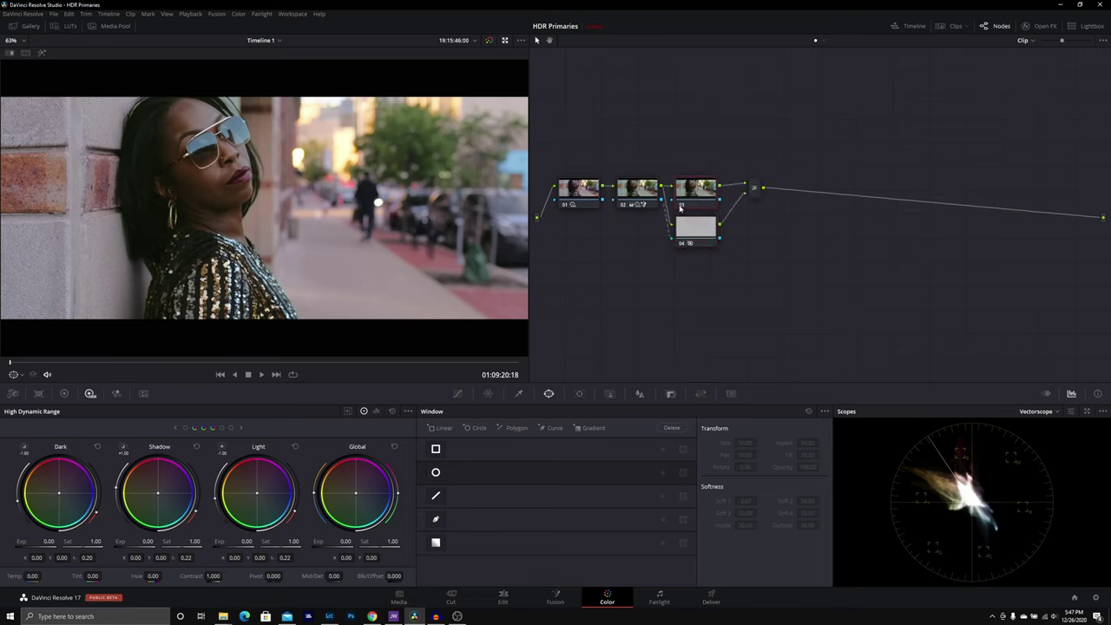
click(63, 393)
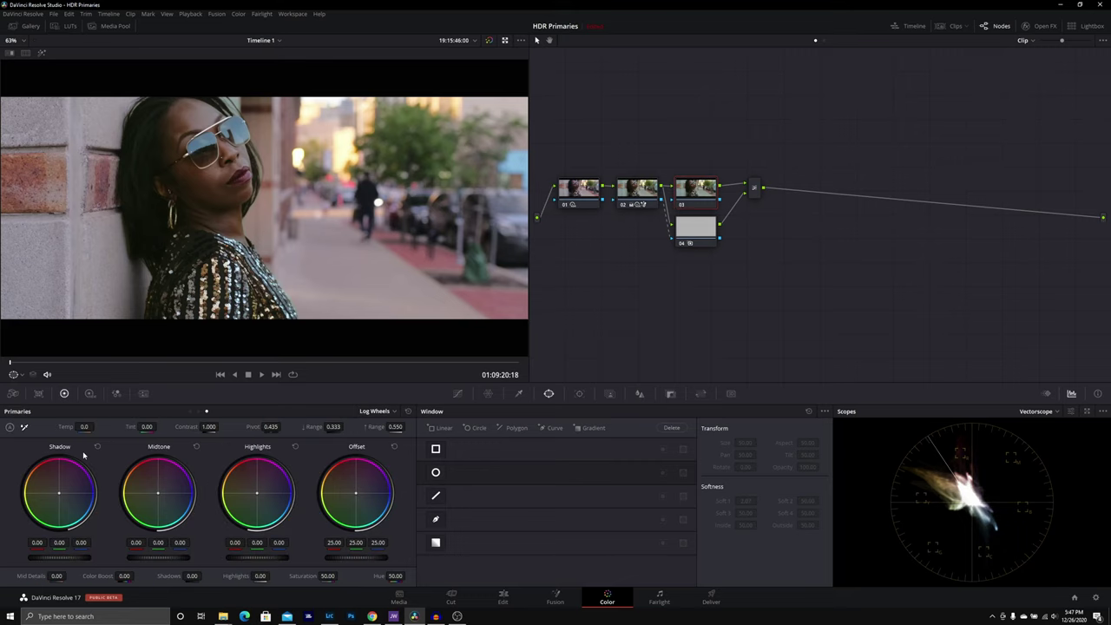
drag(59, 492, 62, 515)
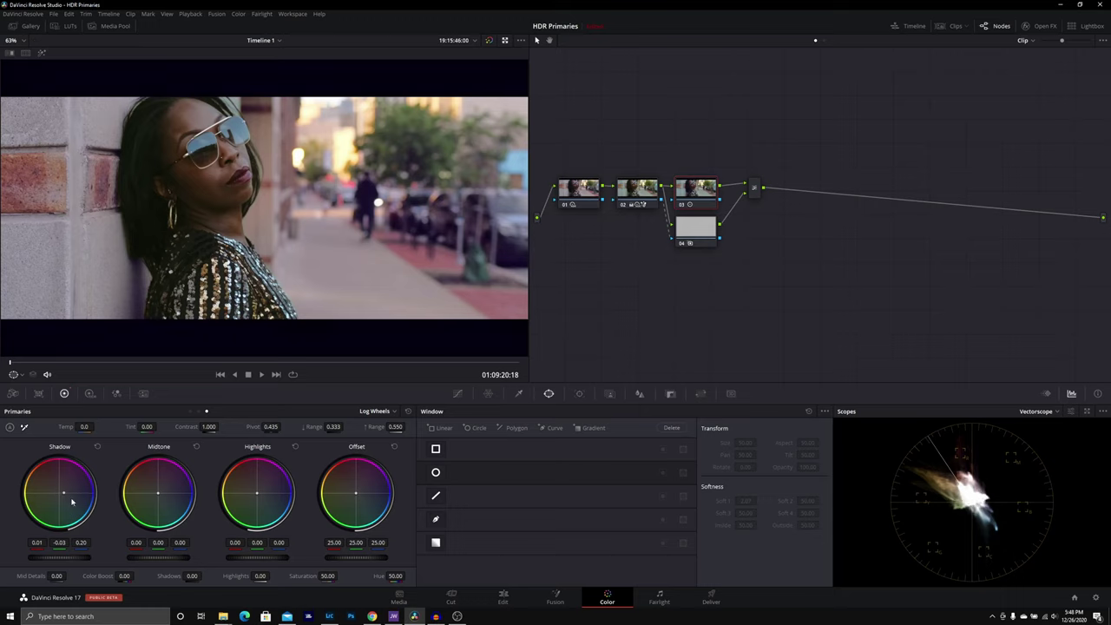
drag(158, 494, 160, 495)
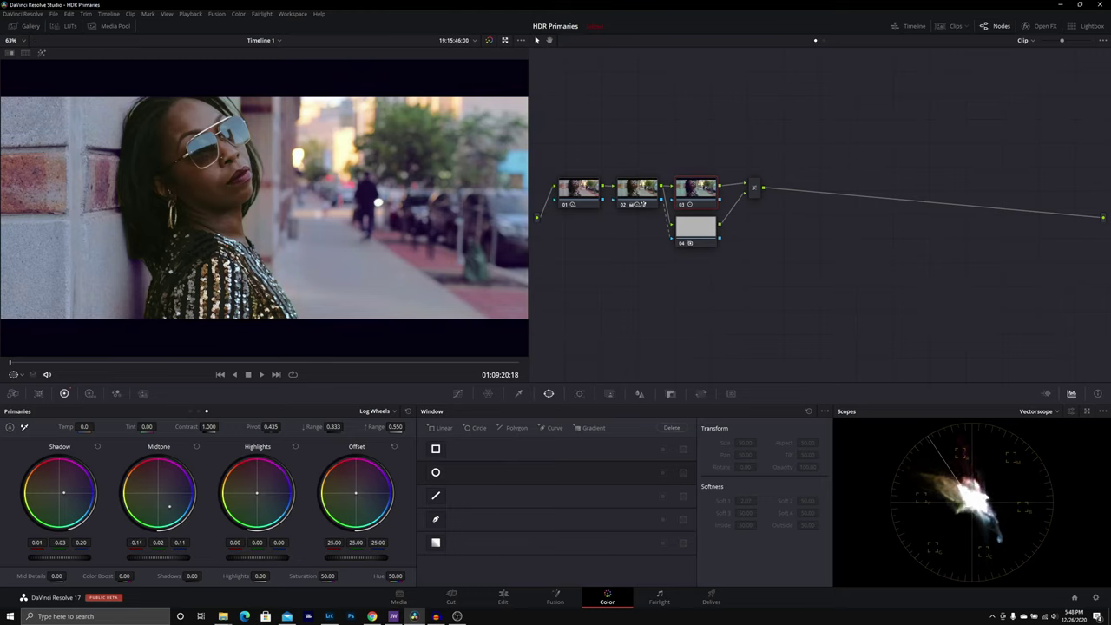
mouse_move(333, 427)
mouse_down()
mouse_move(319, 428)
mouse_move(335, 428)
mouse_up()
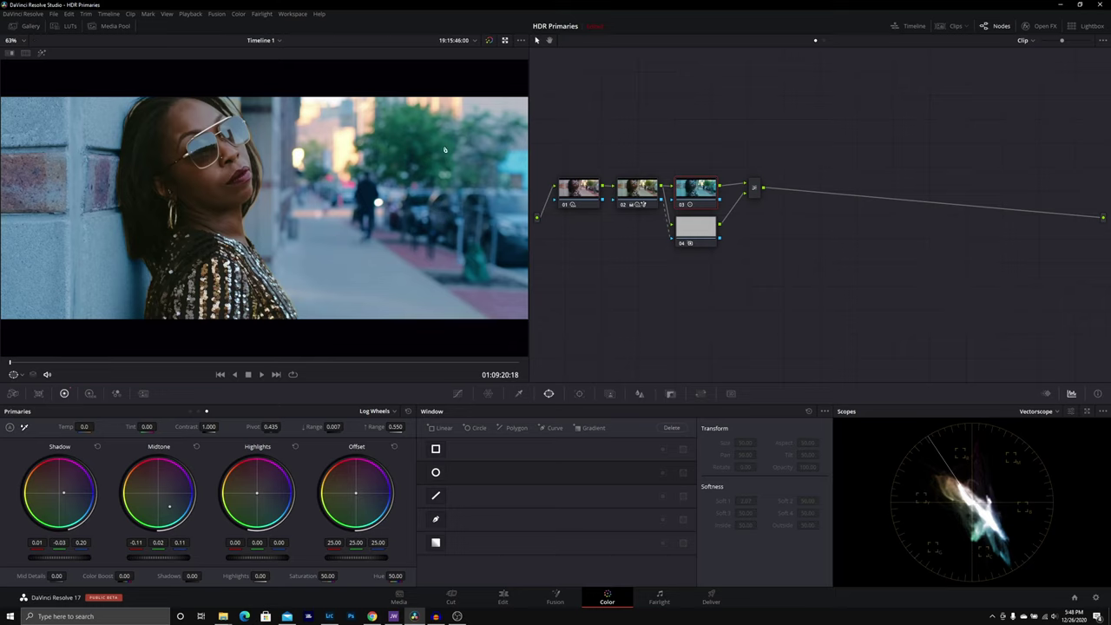
- Lower the key output gain on node 02's face mask in the Key palette
click(631, 187)
click(611, 394)
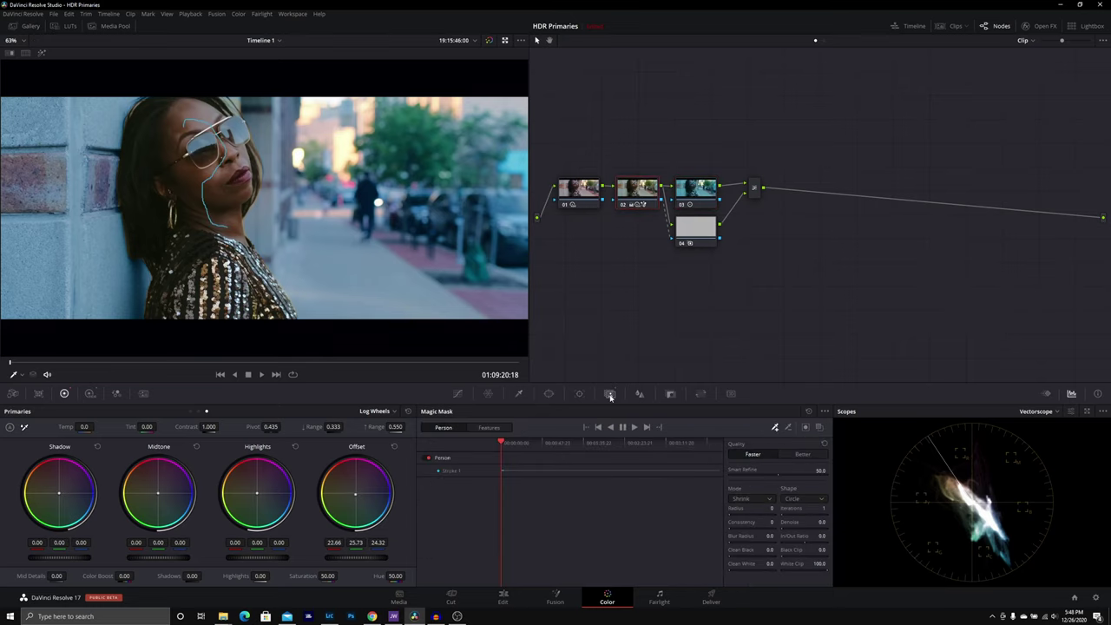
click(670, 394)
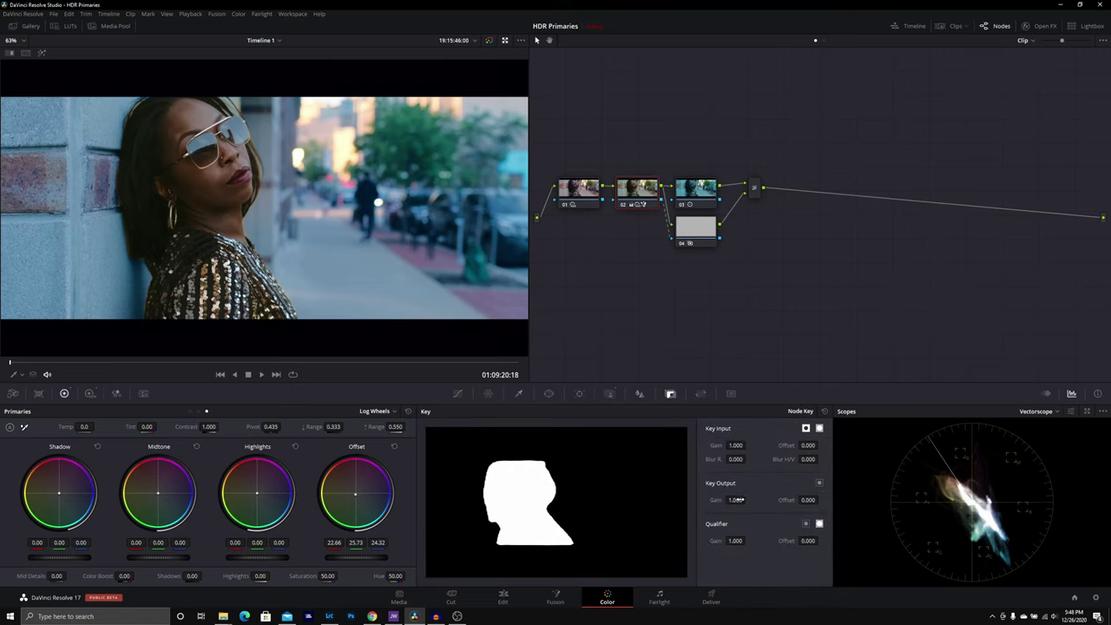
drag(736, 500, 725, 500)
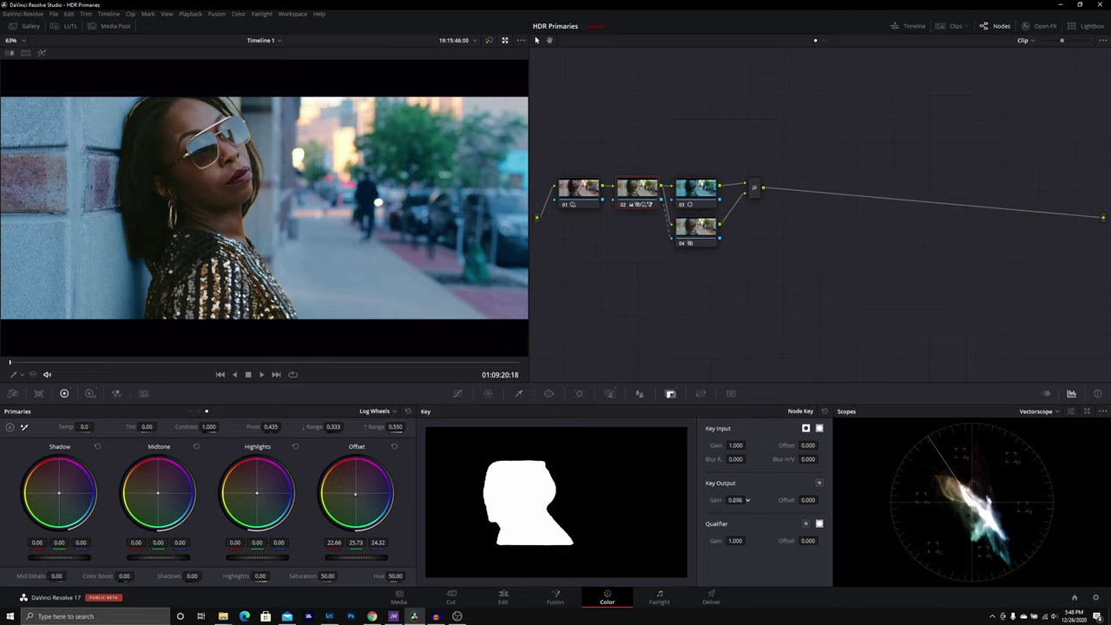
drag(735, 500, 738, 500)
- Set node 03's key output gain to 0.900
click(690, 190)
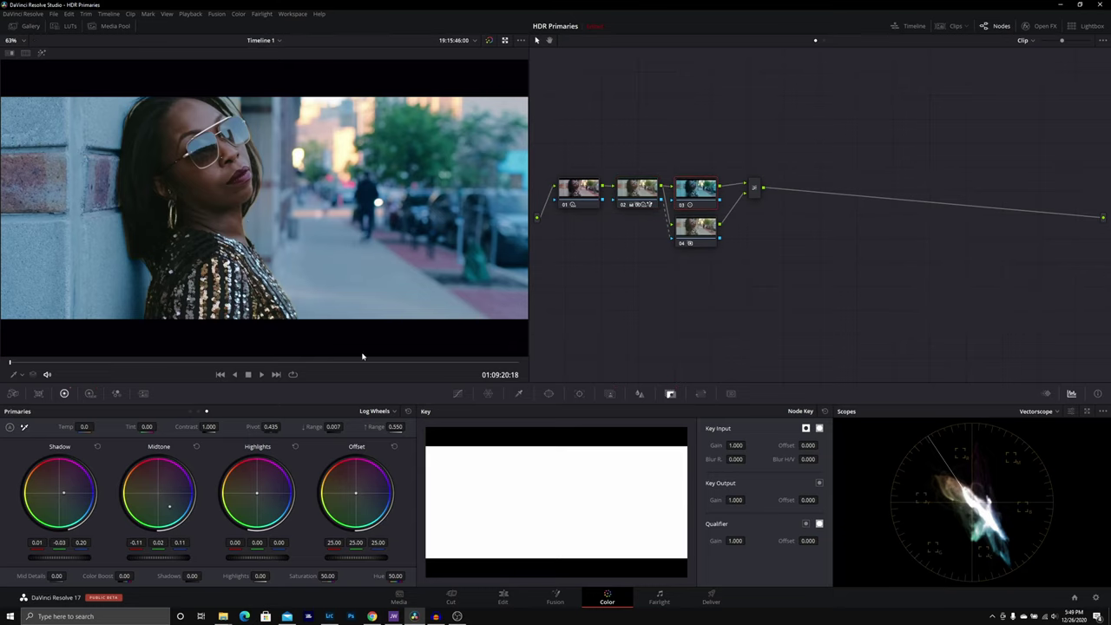
drag(743, 500, 760, 511)
text(0.9)
key(Return)
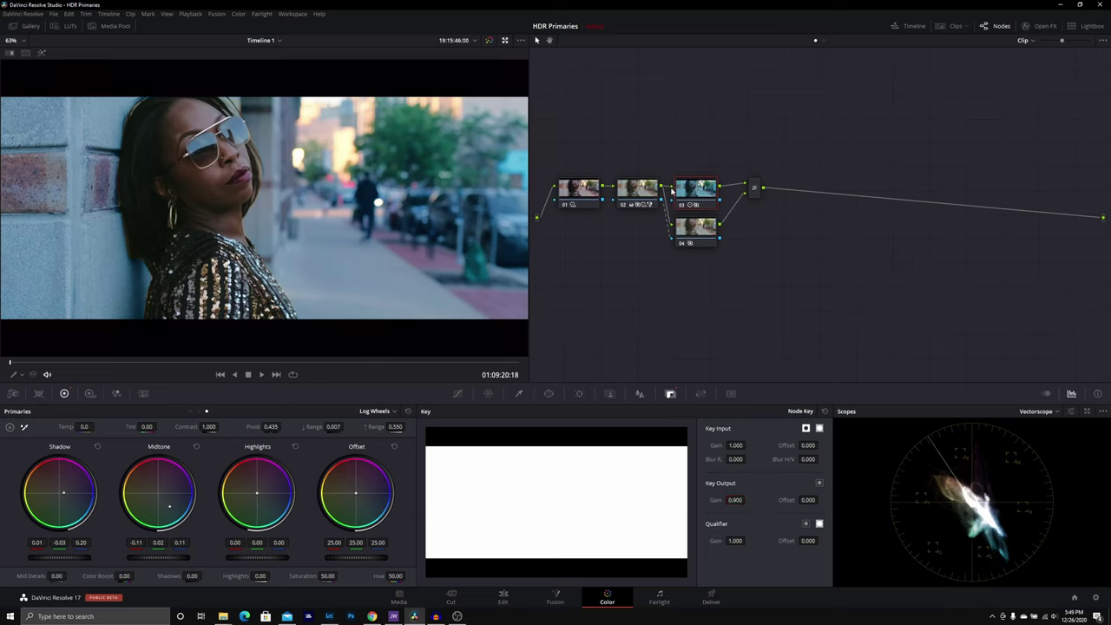
- Add corrector node 06 after the parallel mixer and shift it slightly left
right_click(757, 189)
mouse_move(785, 193)
click(863, 192)
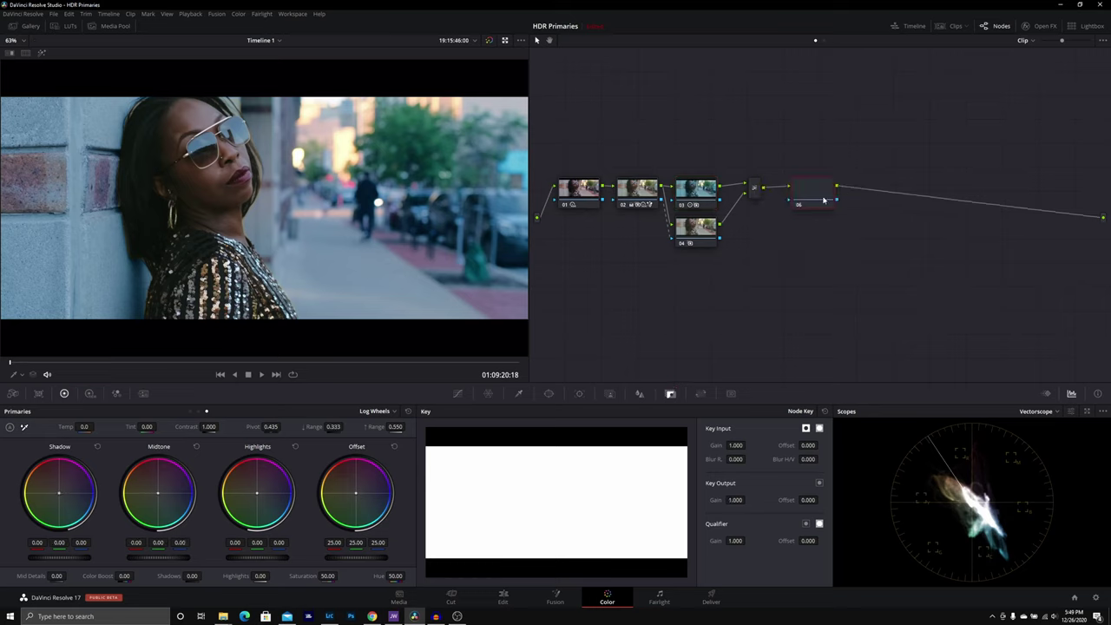
drag(824, 201, 810, 202)
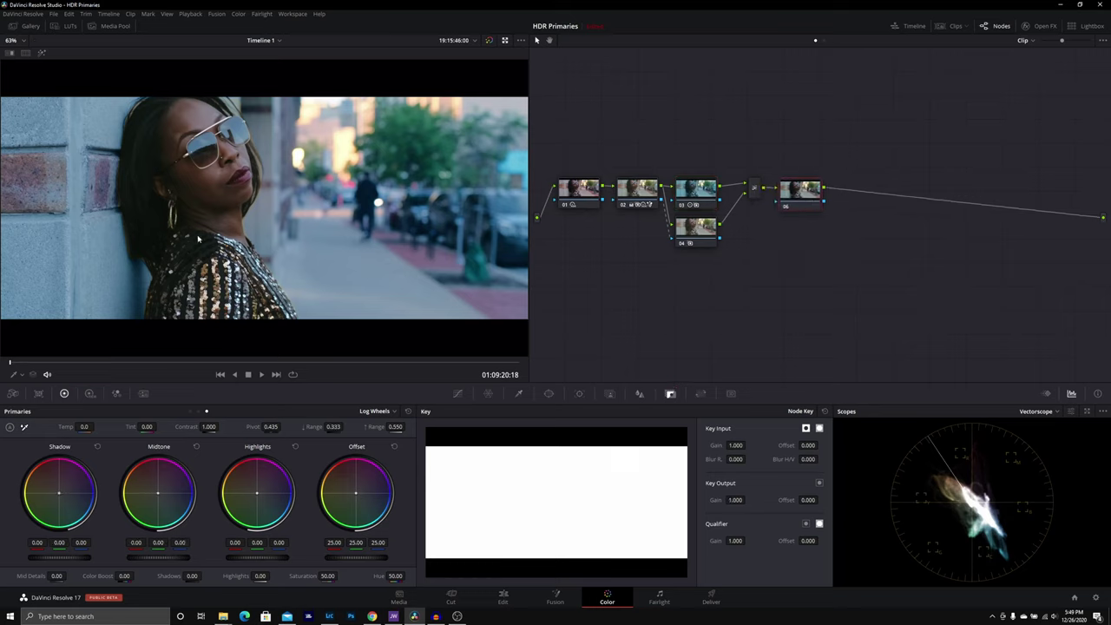
click(695, 189)
- Draw a four-point polygon window over the face on node 06 and preview it against grey
click(821, 189)
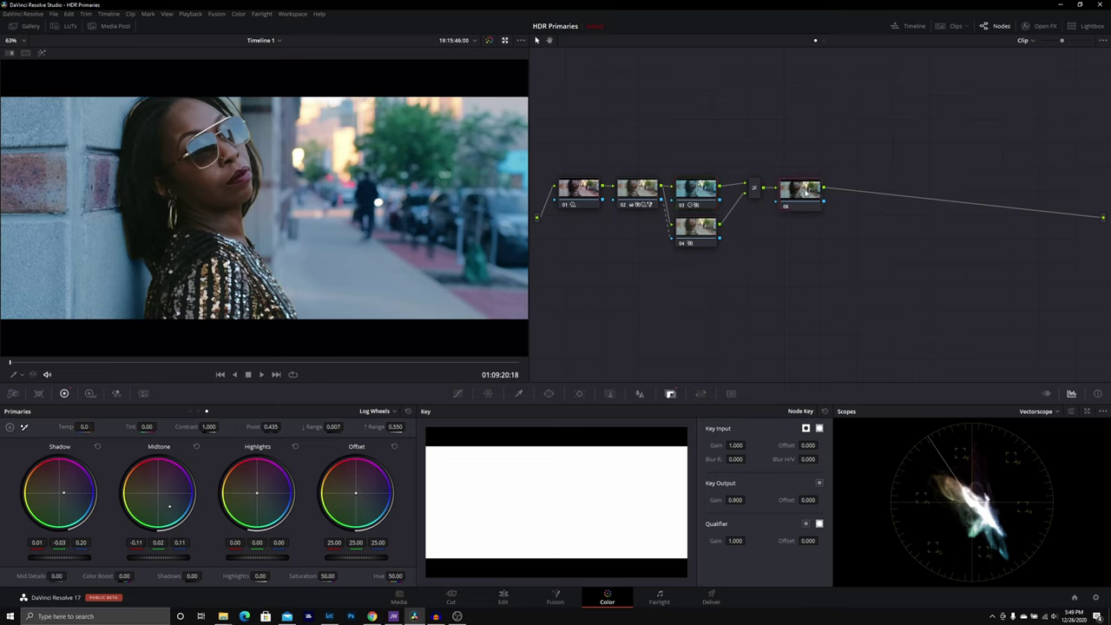
click(513, 395)
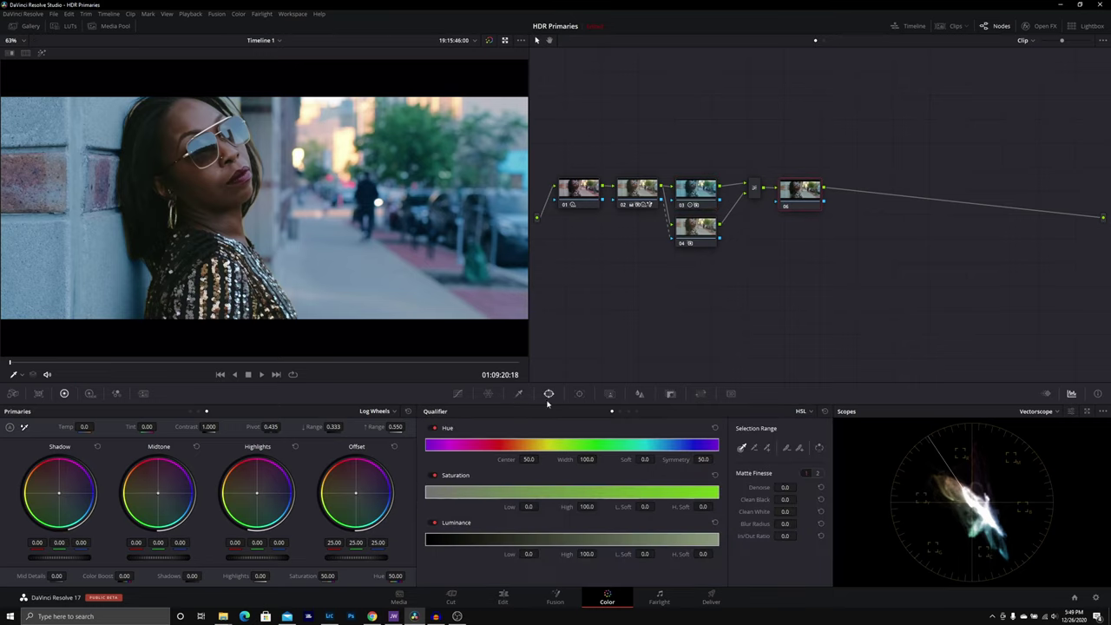
click(549, 394)
click(195, 180)
click(222, 163)
click(222, 185)
click(214, 198)
click(194, 179)
click(41, 53)
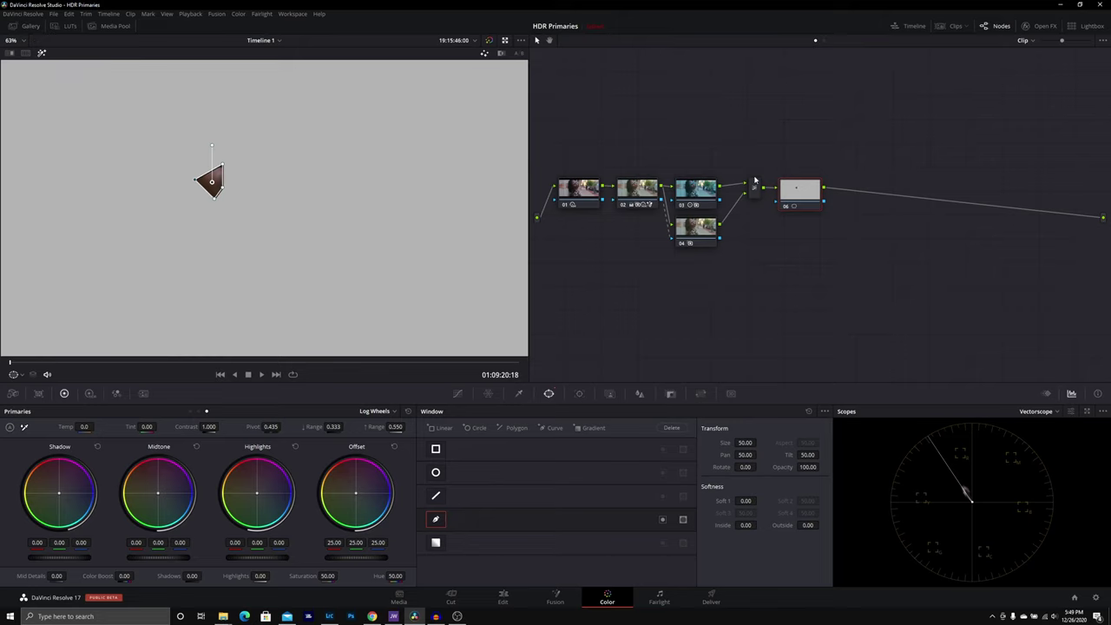
- Disable nodes 06 and 03, select node 02, and return the viewer to the full image
click(786, 206)
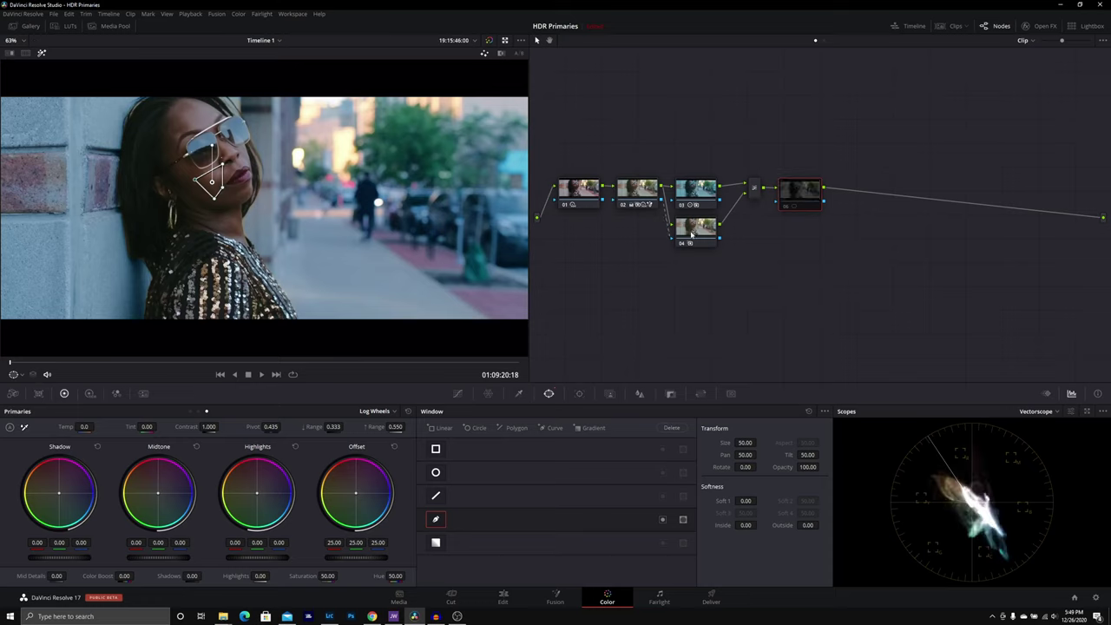
click(647, 196)
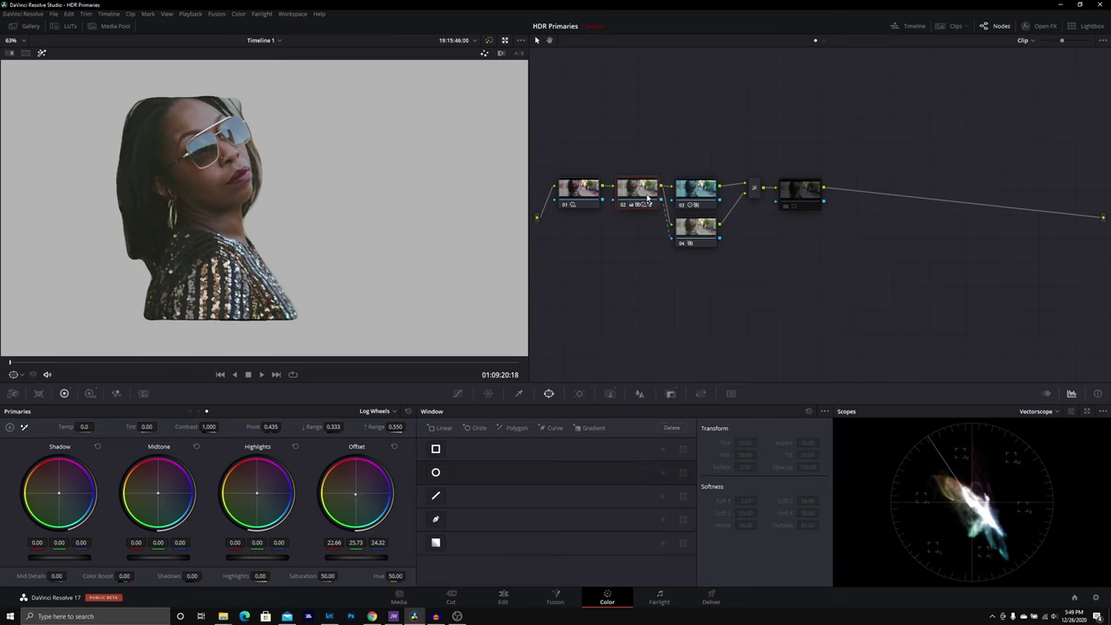
click(41, 52)
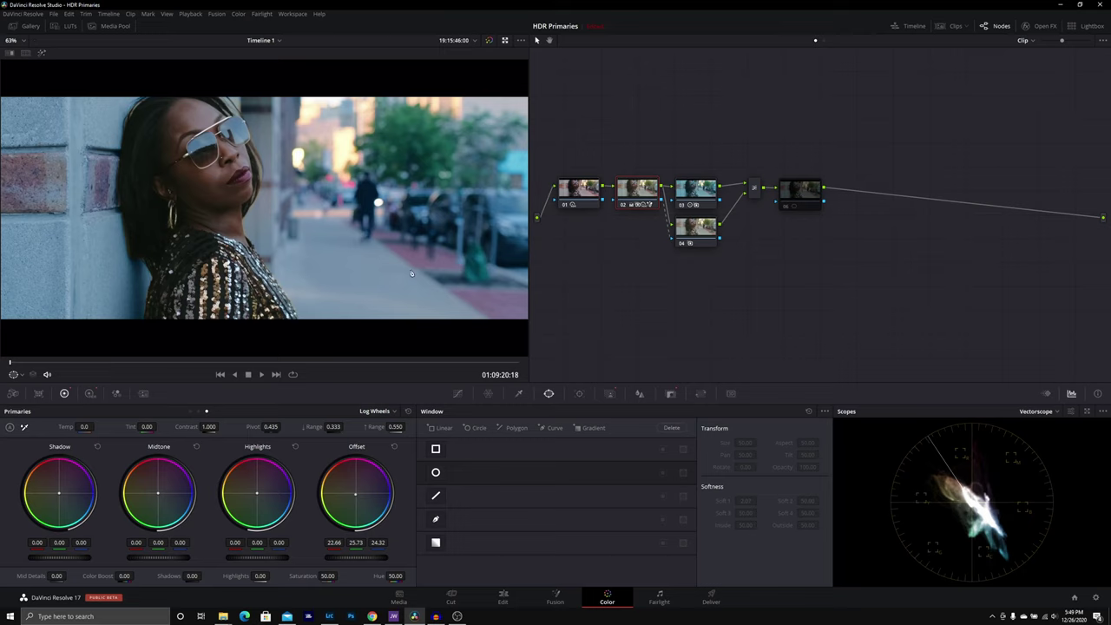
click(682, 204)
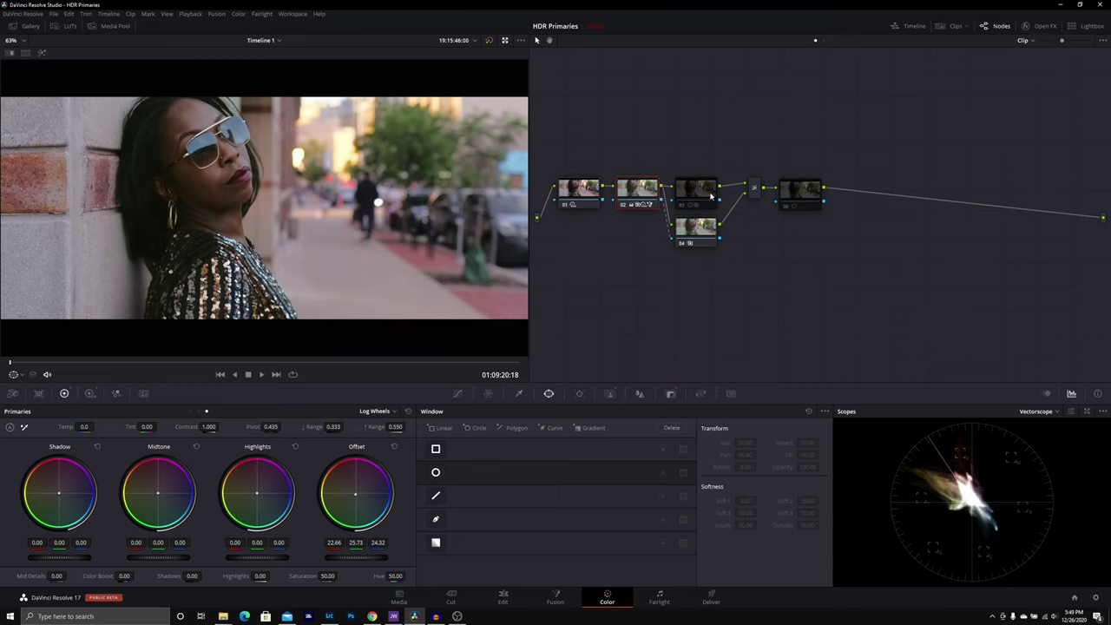
click(90, 393)
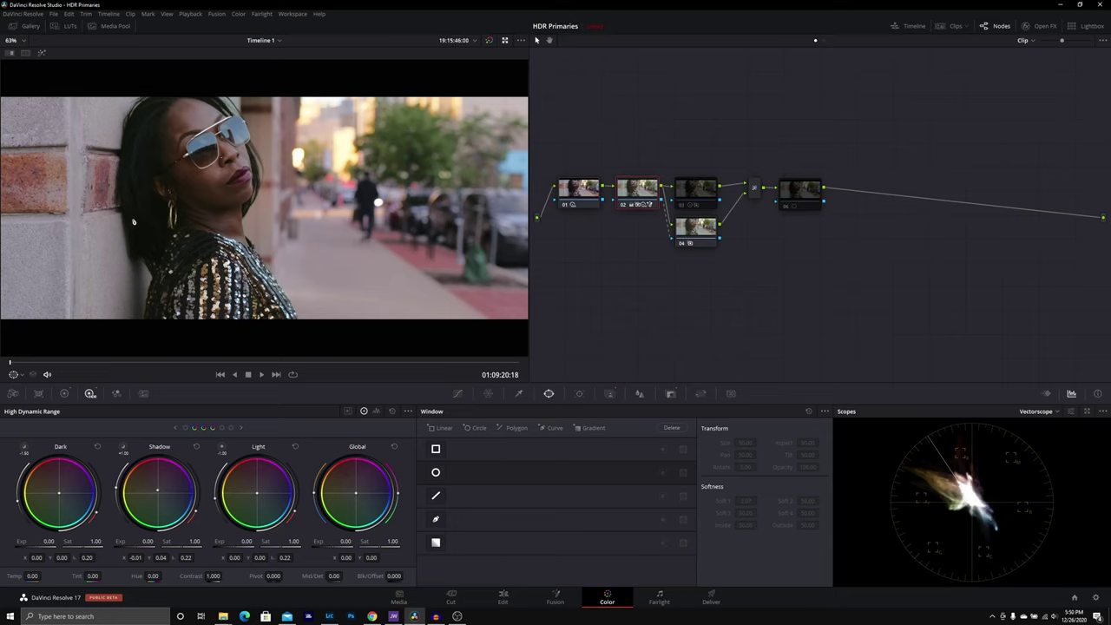
- Turn node 06 back on, highlight its face window against grey, and select node 06
click(787, 208)
click(41, 52)
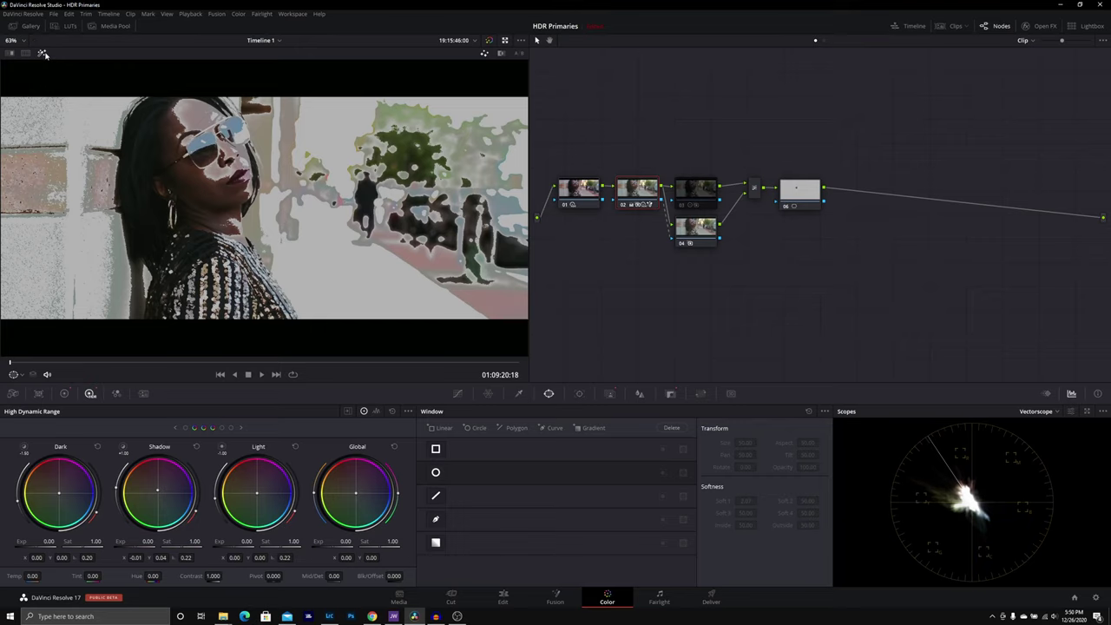
click(799, 188)
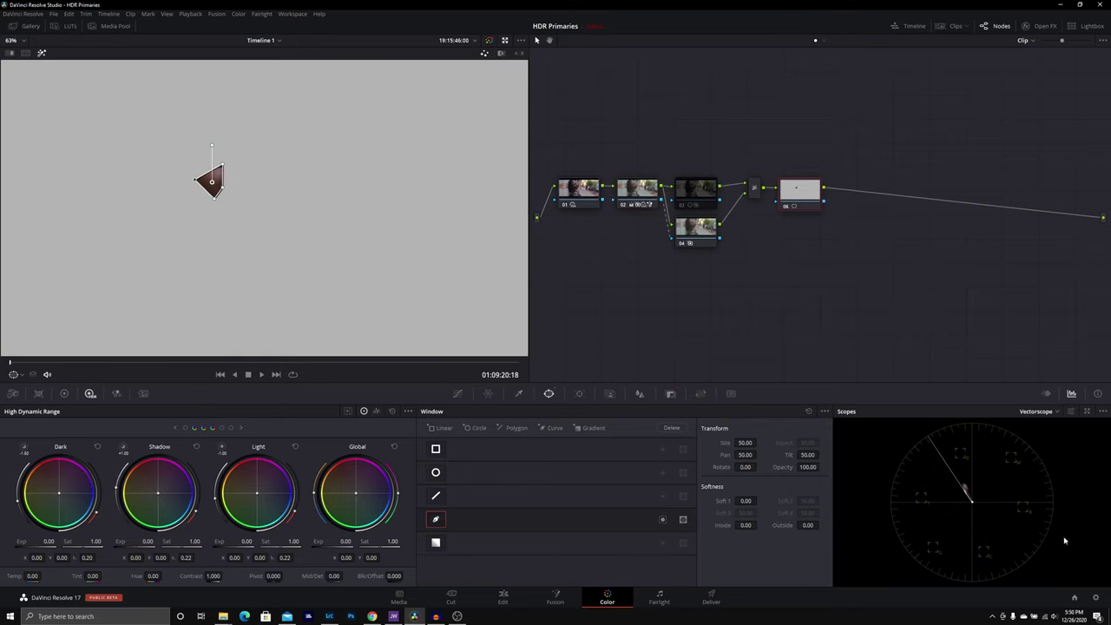